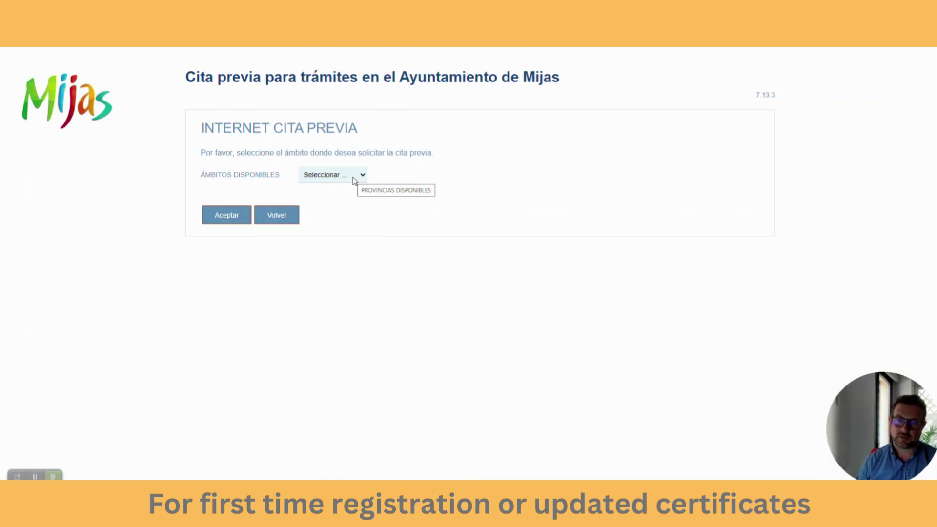
# Pick area Ayuntamiento and service Atención a la Ciudadanía / Citizens Advice Office, then Aceptar
pyautogui.click(360, 177)
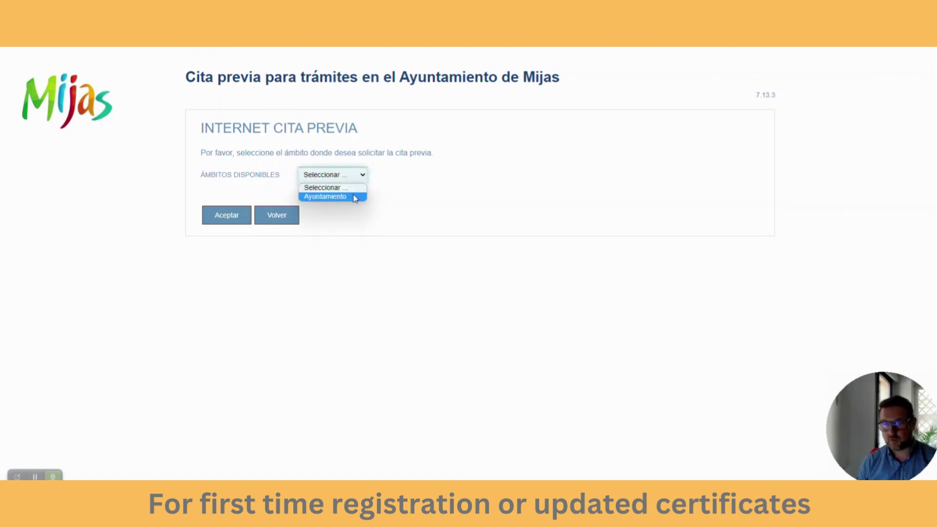
pyautogui.click(355, 197)
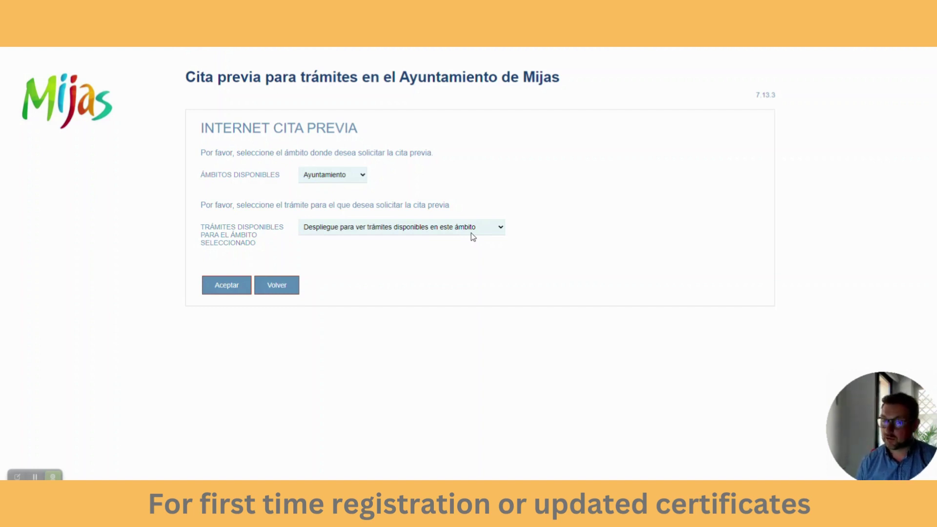
pyautogui.click(473, 229)
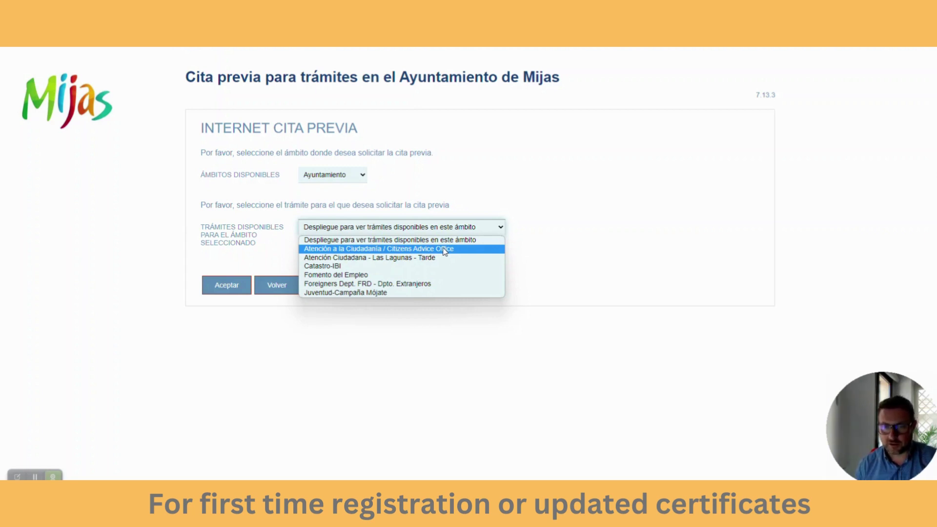
pyautogui.click(445, 250)
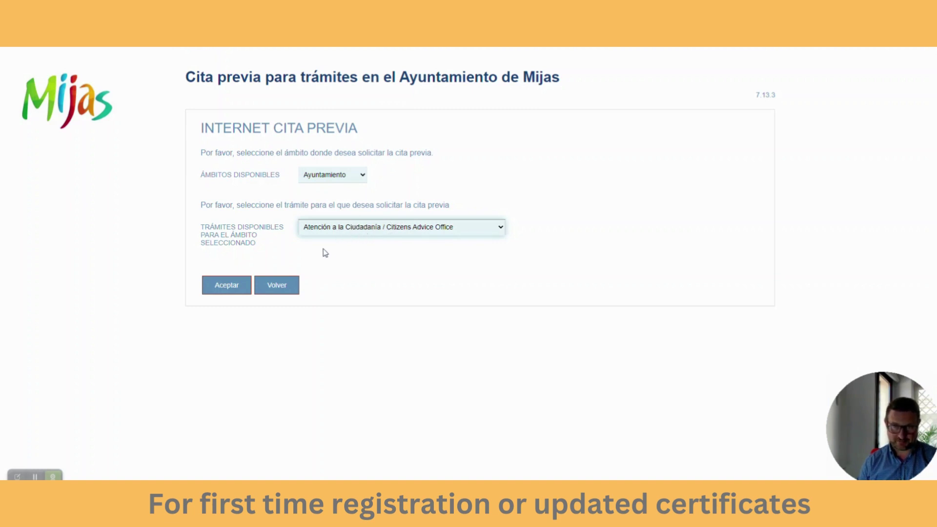
pyautogui.click(229, 288)
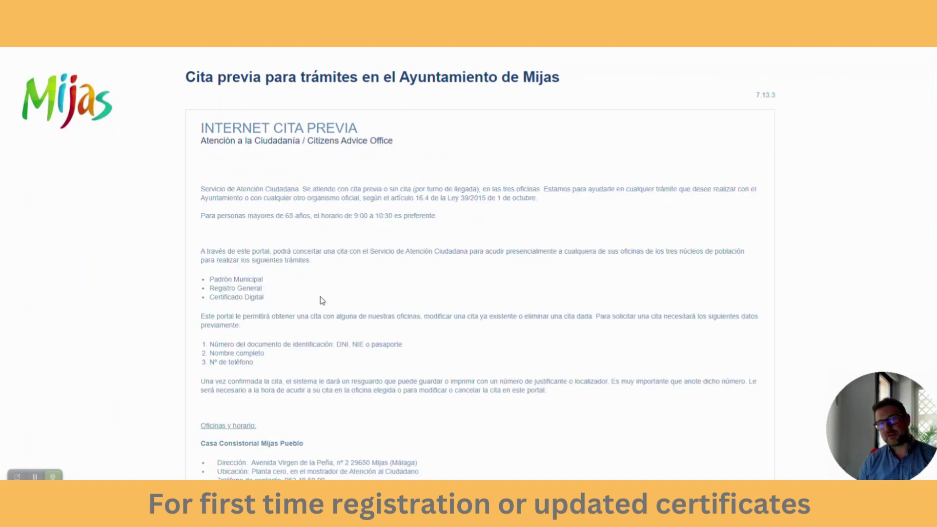
# Scroll through the Citizens Advice Office information and continue with Entrar
pyautogui.moveTo(292, 279); pyautogui.dragTo(201, 282)
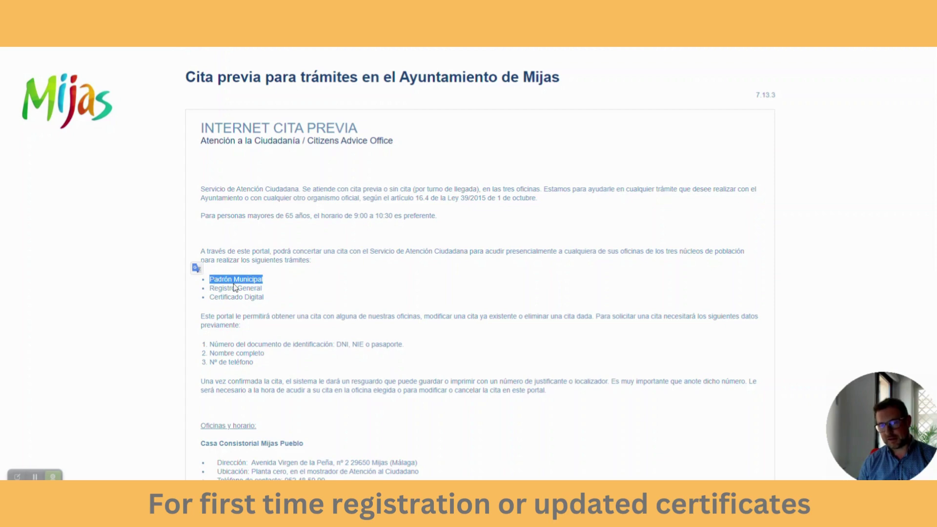
pyautogui.click(330, 289)
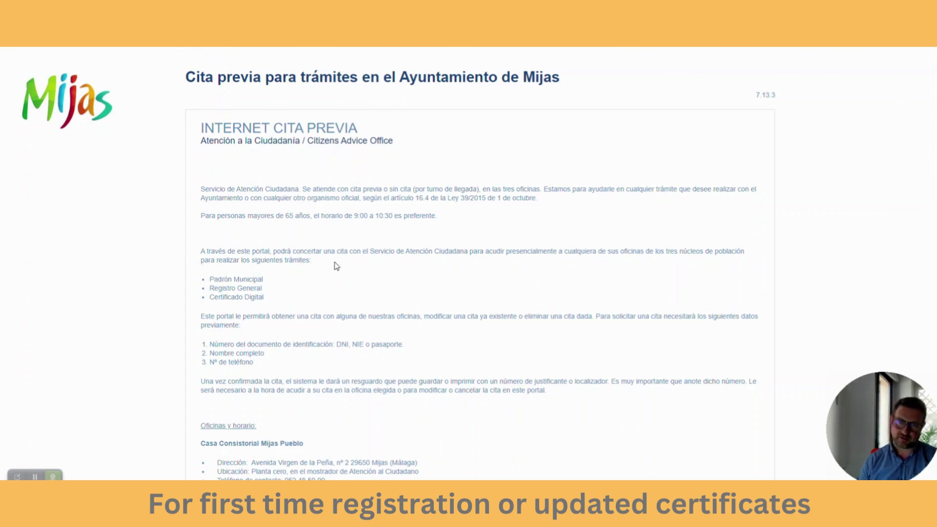
pyautogui.scroll(-2, 436, 243)
pyautogui.scroll(-8, 434, 242)
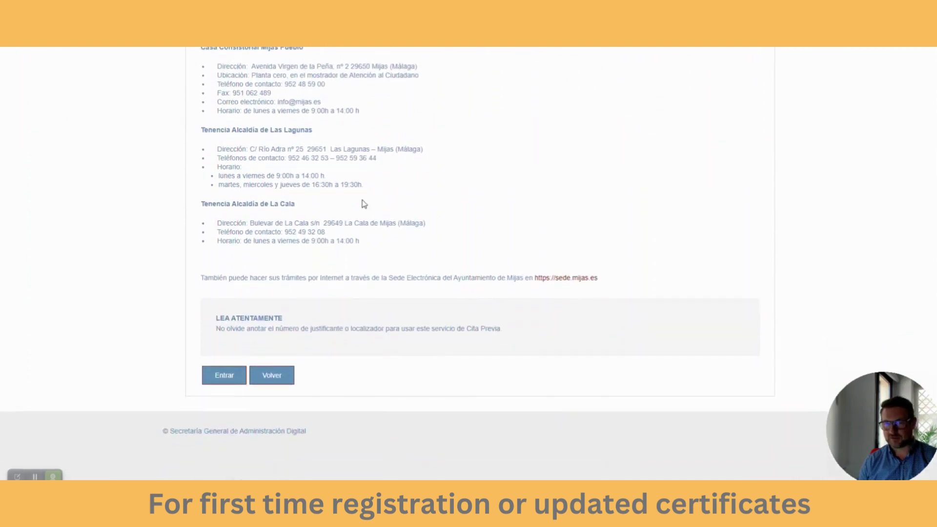
pyautogui.click(220, 381)
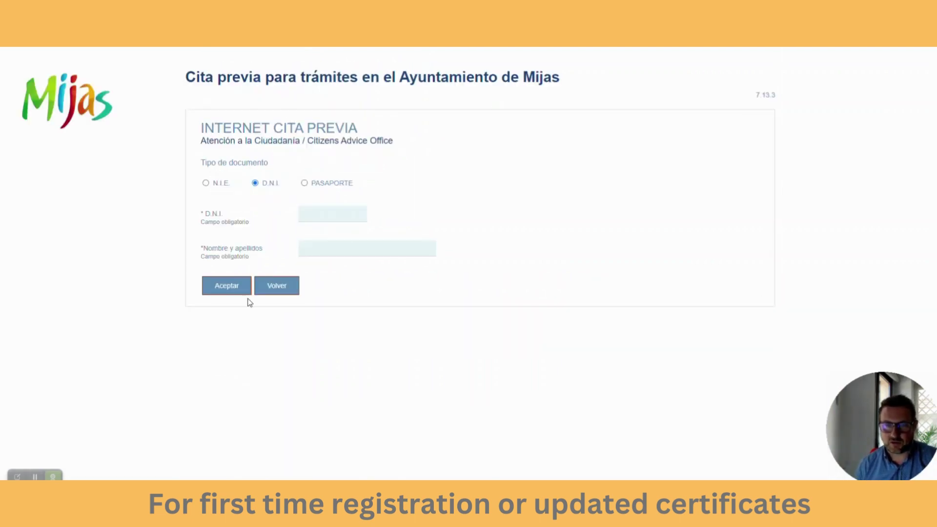
# Select PASAPORTE as the document type and enter the passport number
pyautogui.click(207, 184)
pyautogui.click(255, 184)
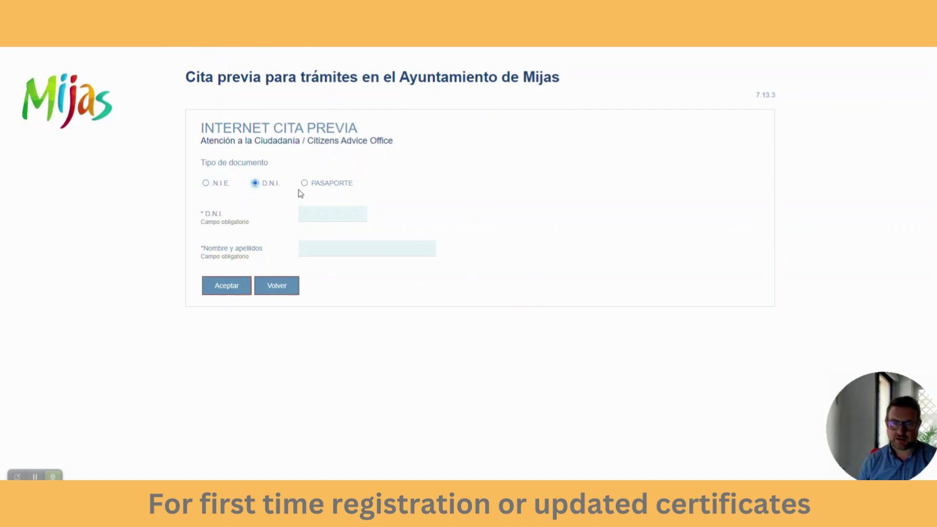
pyautogui.click(305, 184)
pyautogui.click(328, 214)
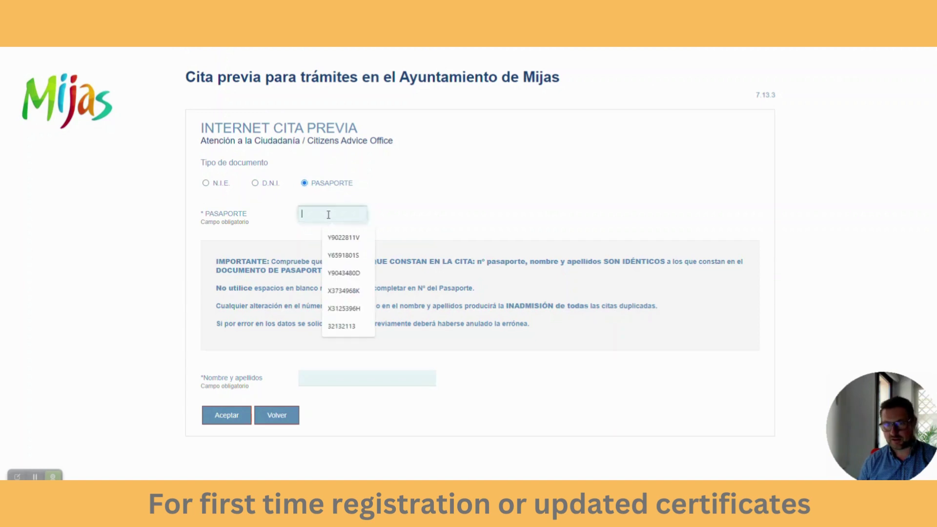
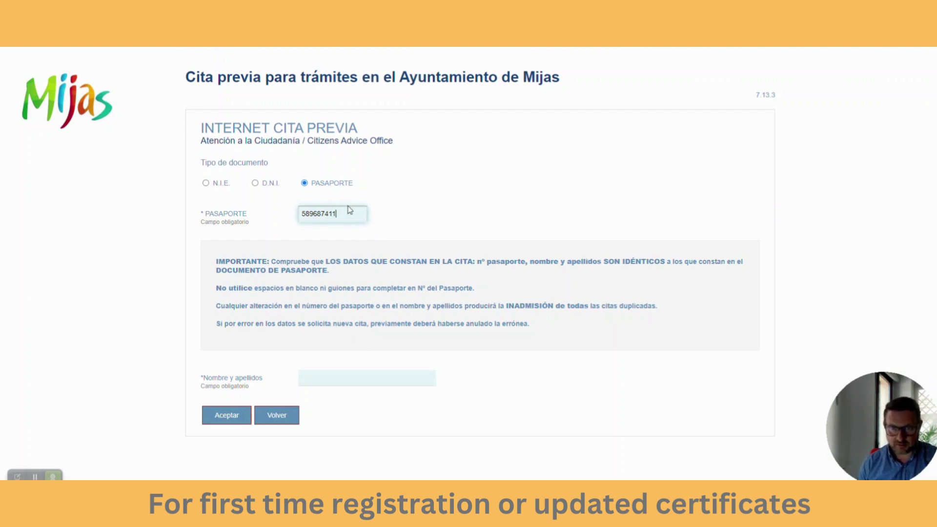
# Enter the applicant's full name and submit the identification with Aceptar
pyautogui.click(348, 377)
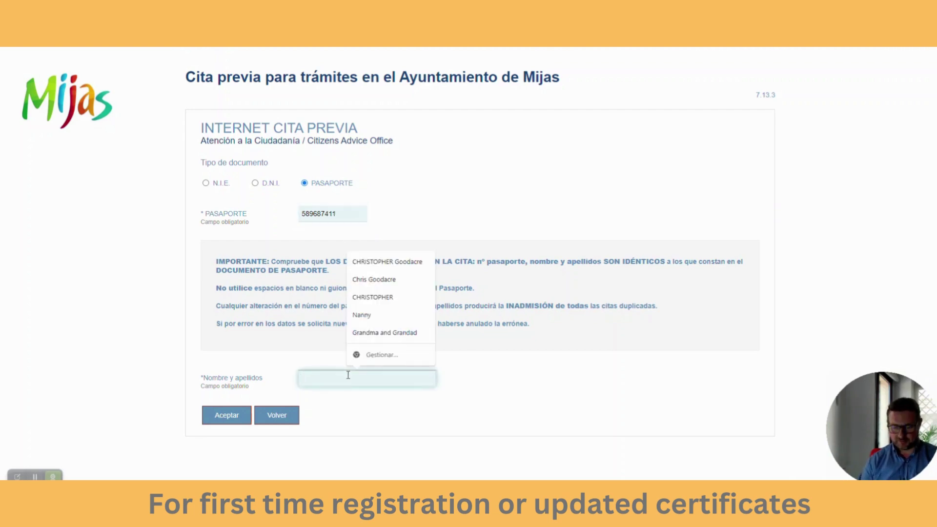
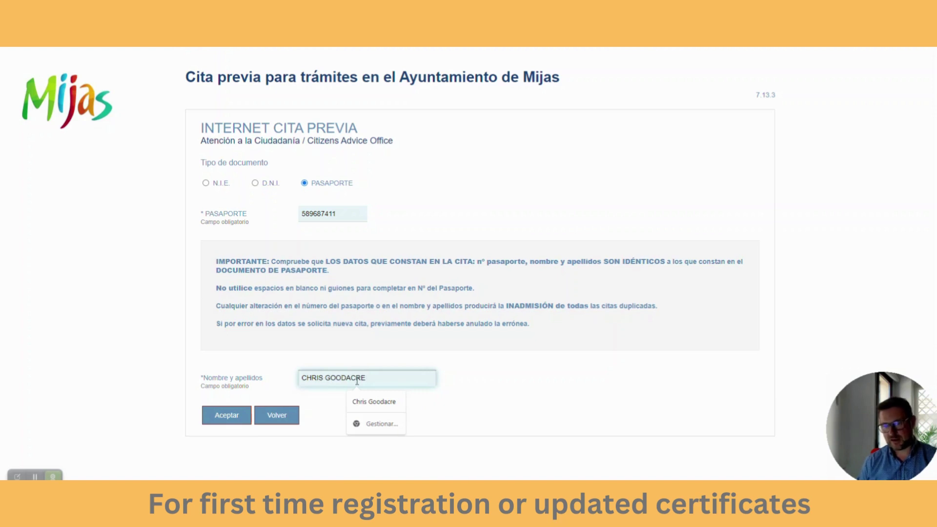
pyautogui.click(228, 415)
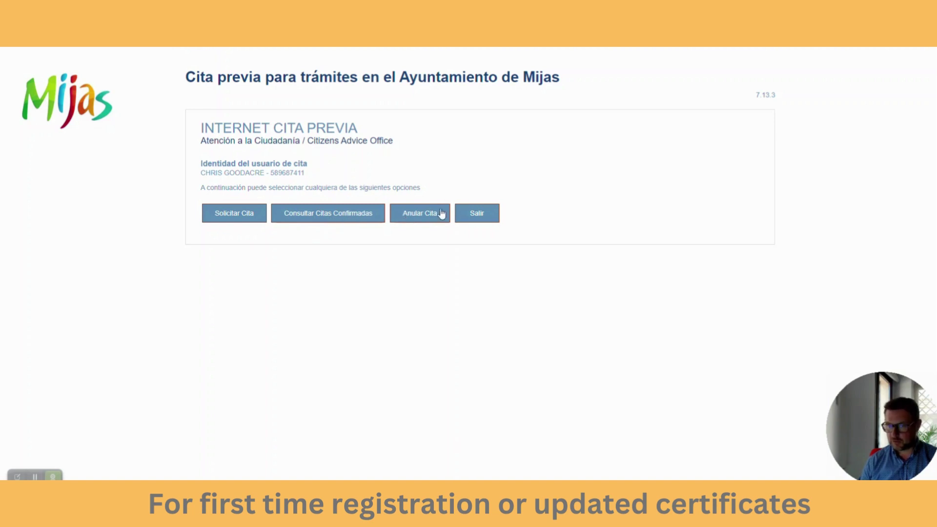
# Start a Solicitar Cita request at the Casa Consistorial Mijas Pueblo office and continue with Siguiente
pyautogui.click(226, 221)
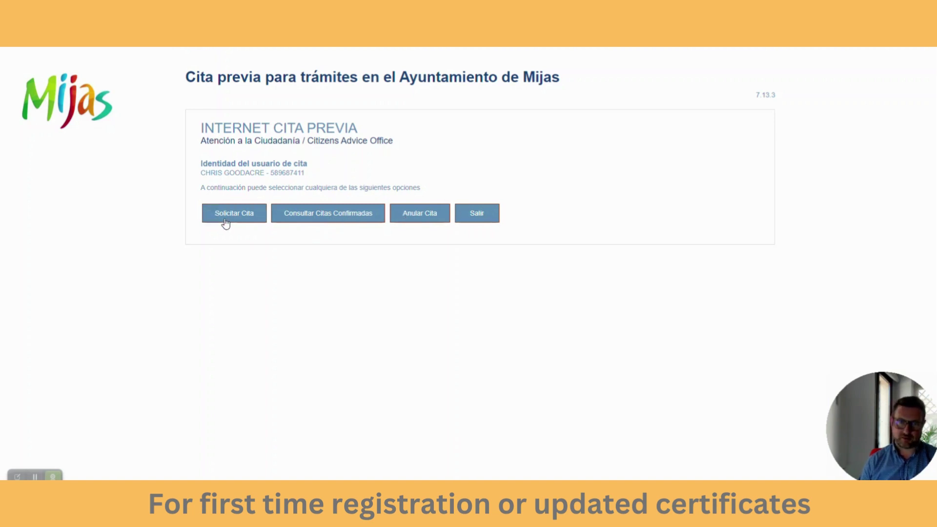
pyautogui.click(226, 223)
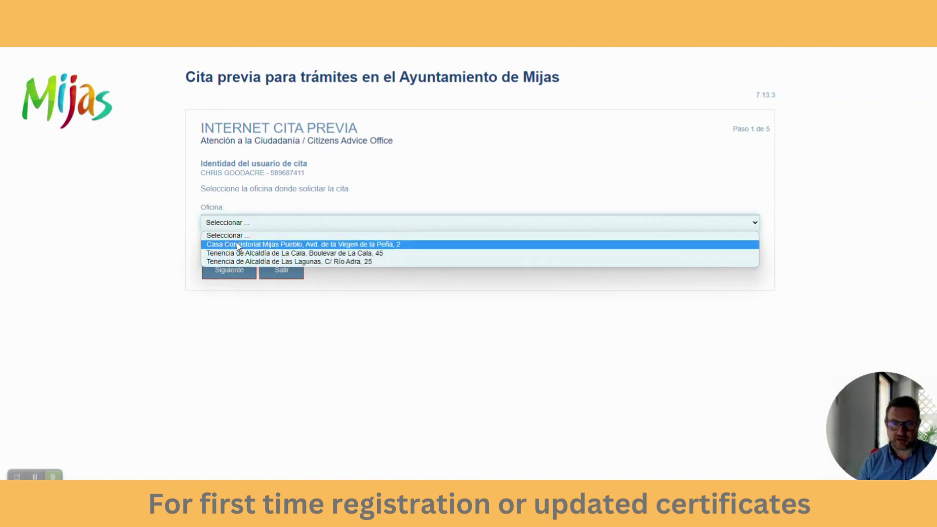
pyautogui.click(237, 244)
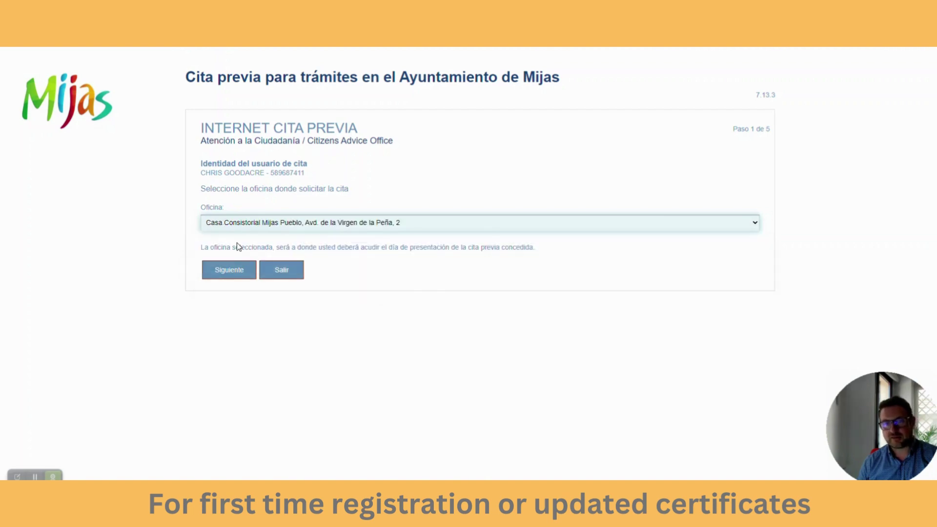
pyautogui.click(233, 272)
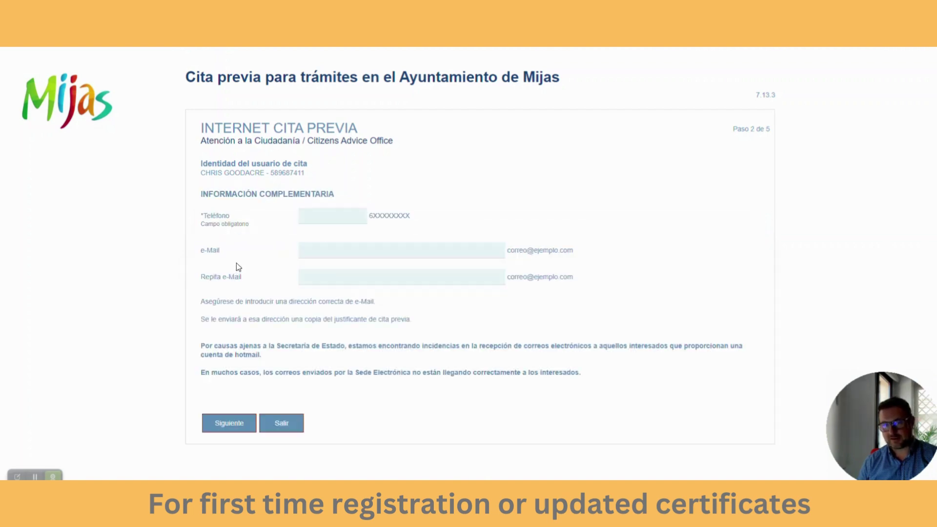
# Fill in the contact phone number using the saved autofill suggestion
pyautogui.click(334, 216)
pyautogui.click(273, 243)
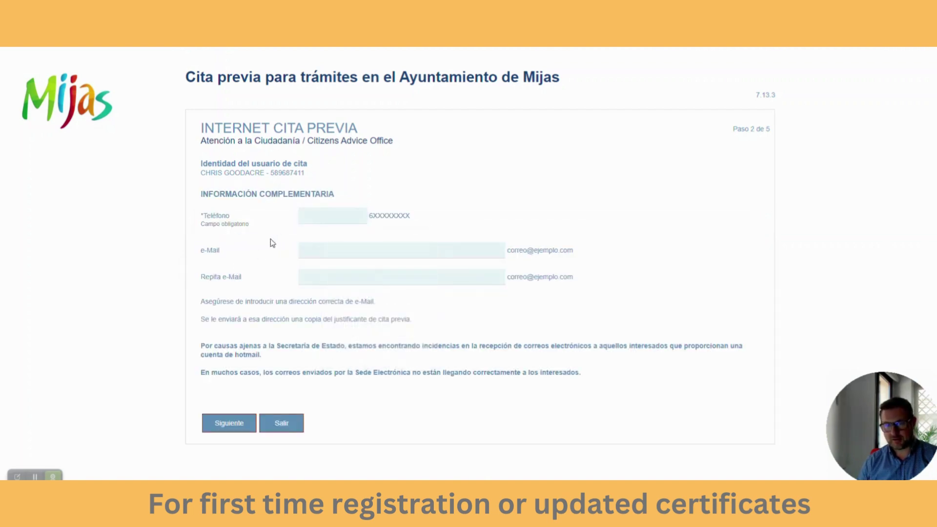
pyautogui.click(312, 216)
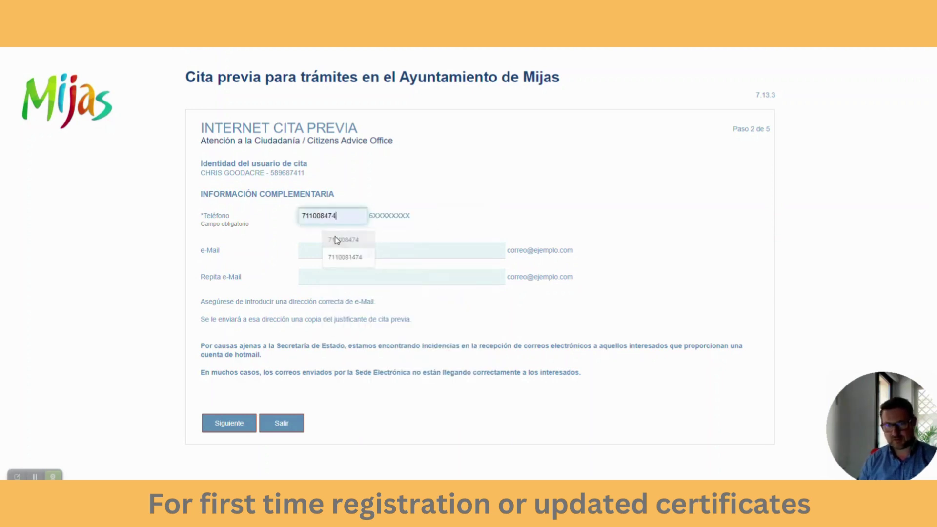
pyautogui.click(337, 240)
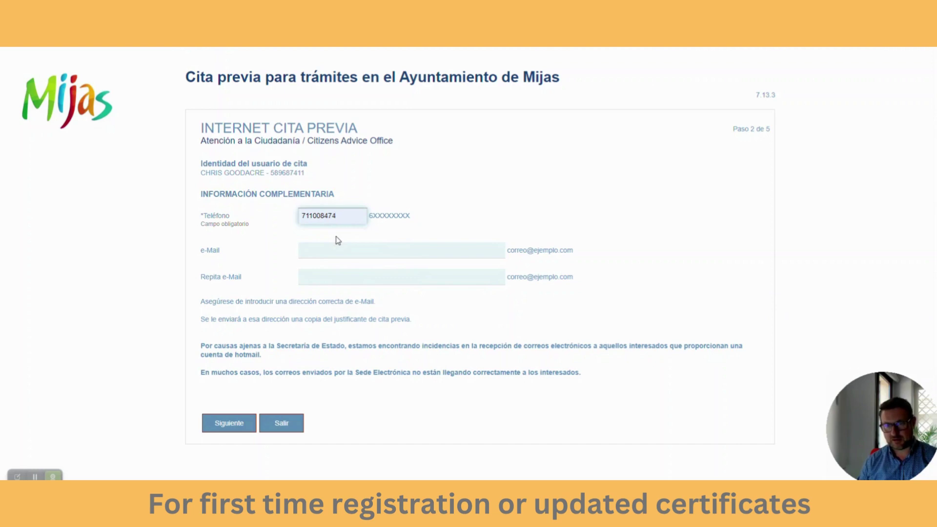
# Fill both e-mail fields with the saved address and continue to slot selection
pyautogui.click(334, 251)
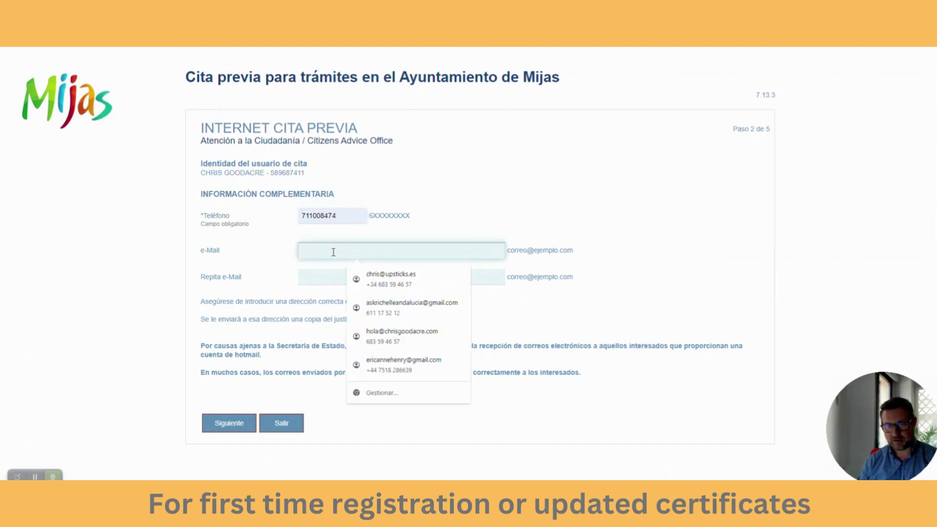
pyautogui.click(444, 276)
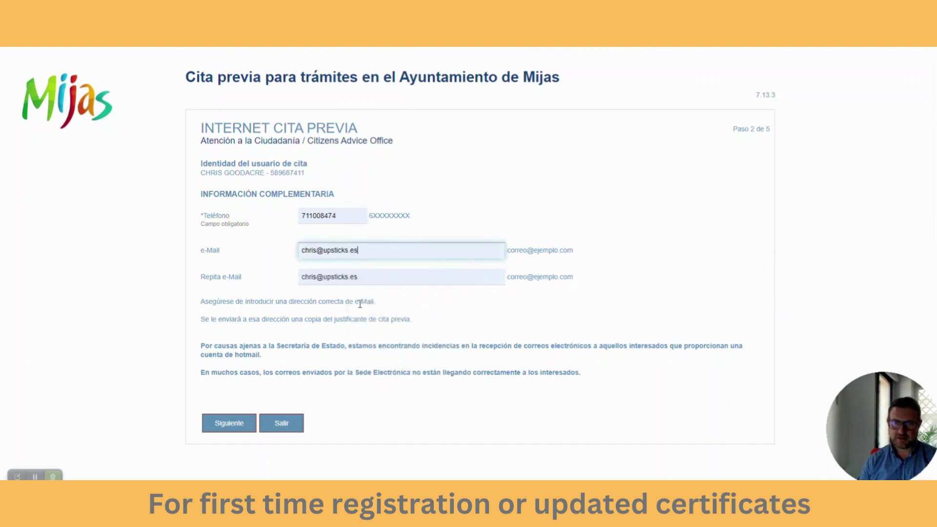
pyautogui.click(230, 424)
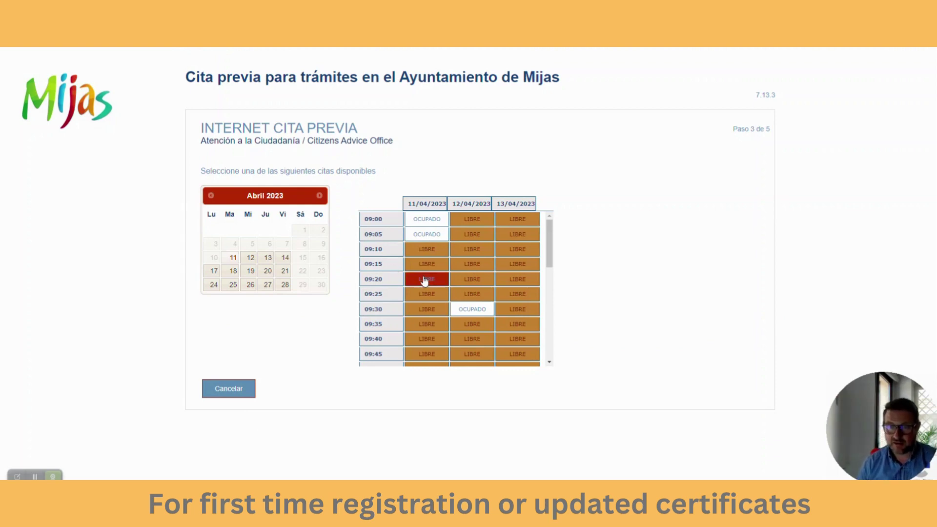
# Reserve the 10:35 LIBRE slot on 11/04/2023 and accept the confirmation dialog
pyautogui.scroll(-6, 423, 281)
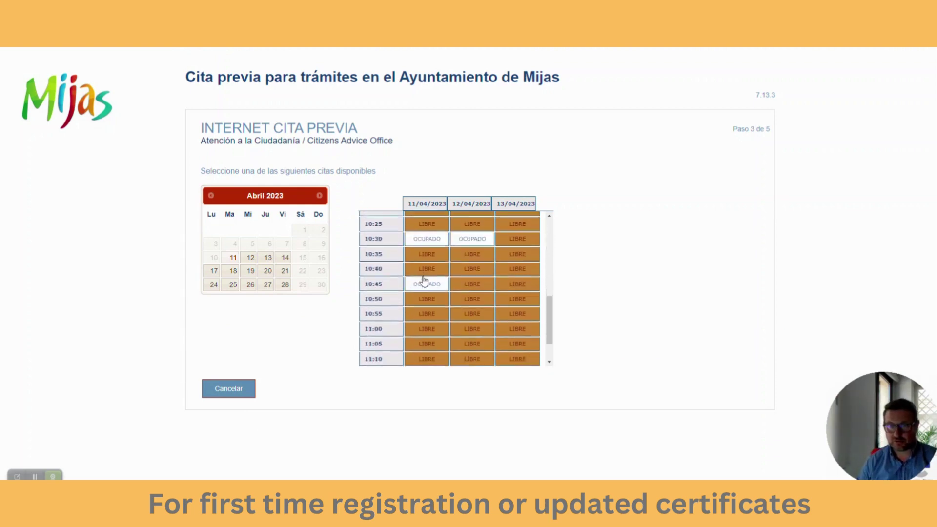
pyautogui.scroll(6, 423, 281)
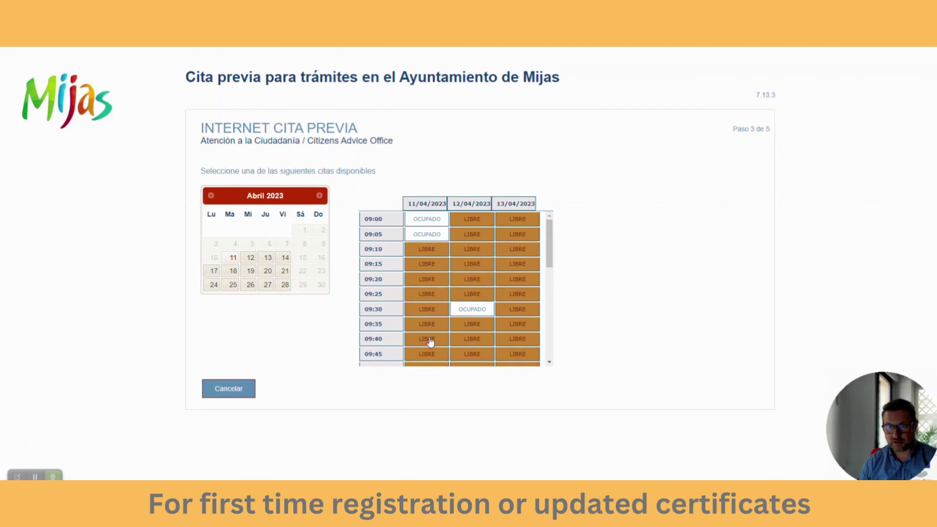
pyautogui.scroll(-4, 428, 326)
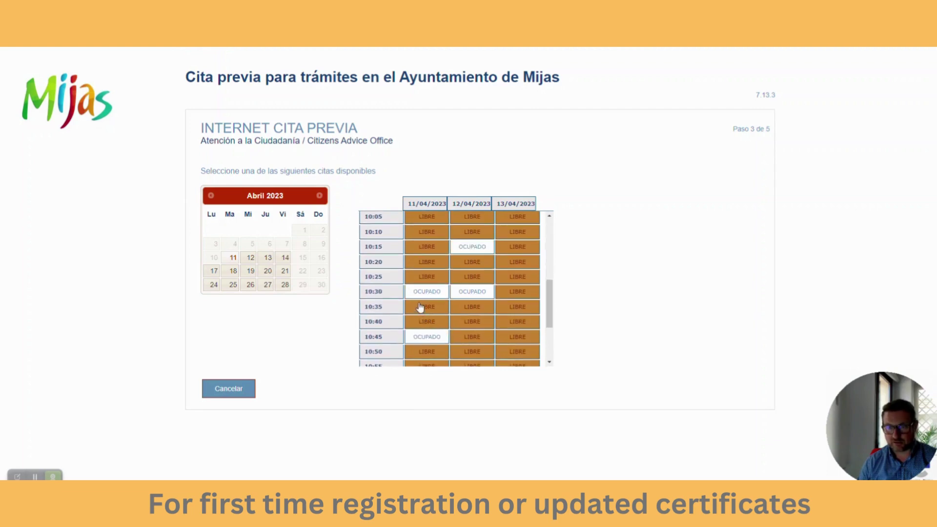
pyautogui.click(419, 306)
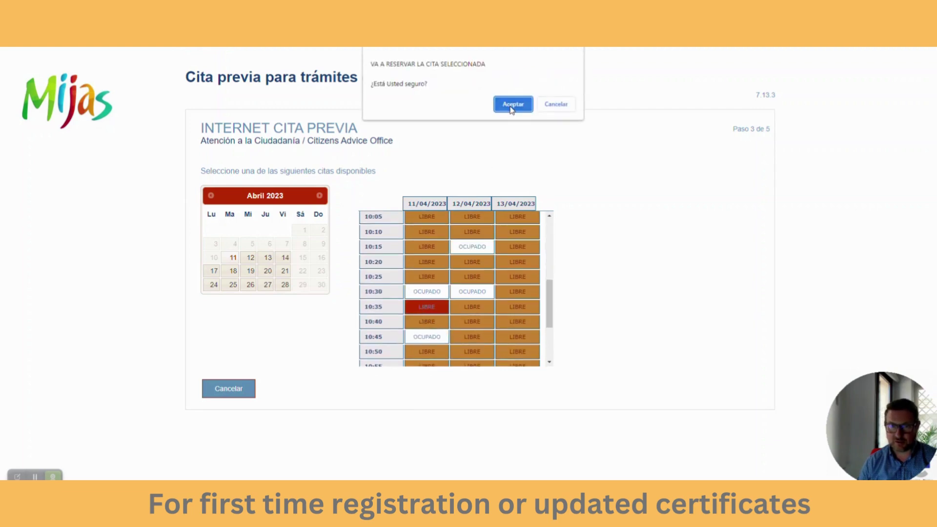
pyautogui.click(512, 104)
pyautogui.scroll(-3, 386, 259)
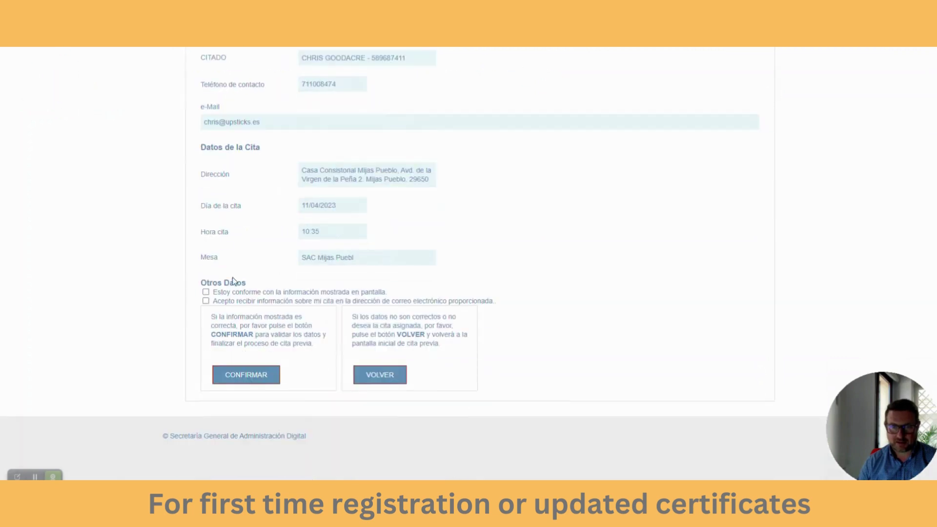
# Tick both Otros Datos consents: details correct and appointment e-mails accepted
pyautogui.click(206, 292)
pyautogui.click(206, 301)
pyautogui.moveTo(212, 292); pyautogui.dragTo(398, 294)
pyautogui.scroll(3, 400, 292)
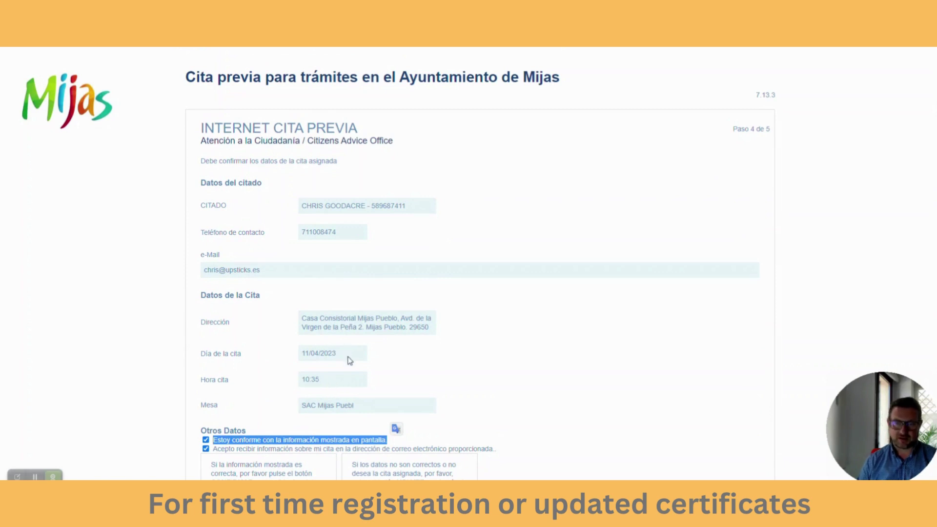
pyautogui.moveTo(430, 327); pyautogui.dragTo(299, 322)
pyautogui.scroll(-3, 362, 310)
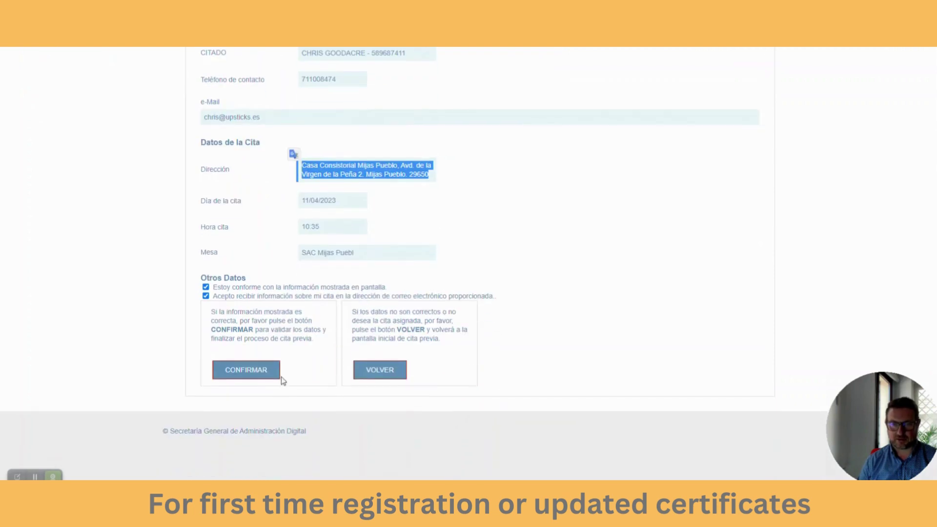
pyautogui.click(247, 371)
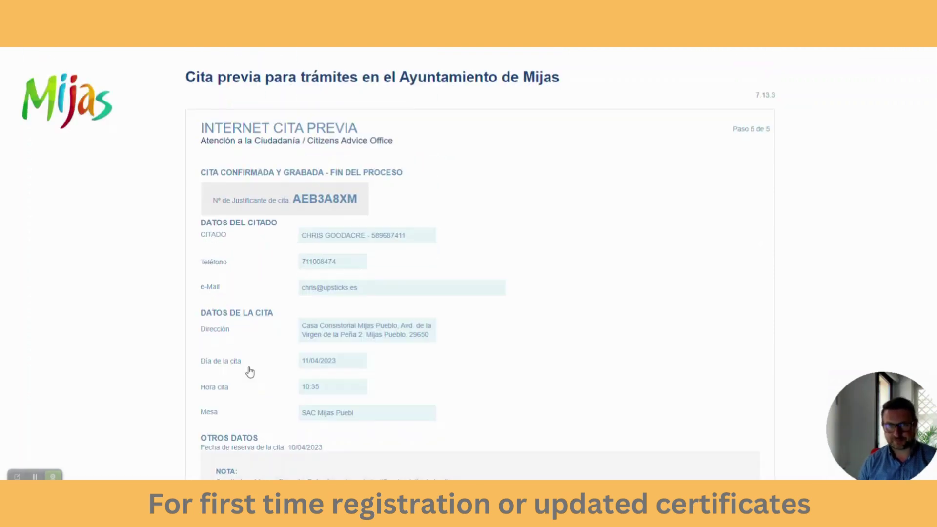
pyautogui.scroll(-3, 274, 312)
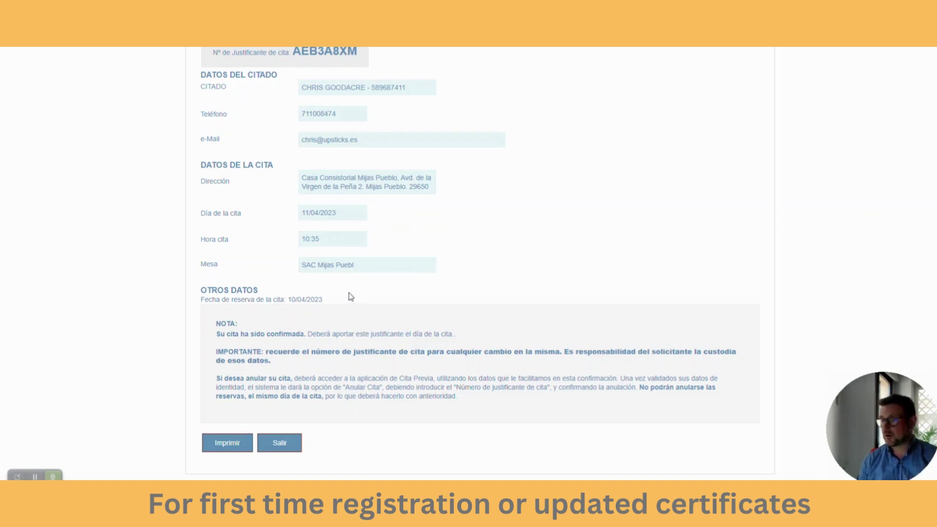
pyautogui.scroll(3, 351, 297)
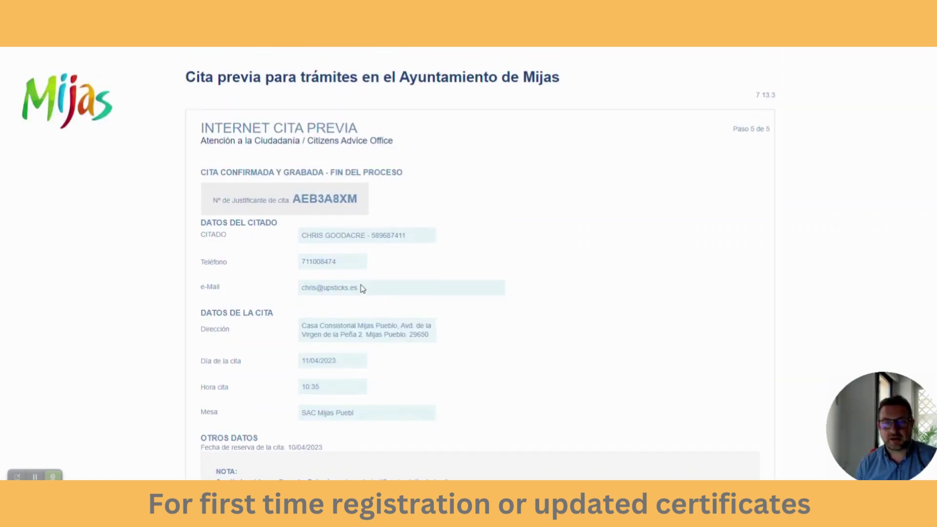
pyautogui.moveTo(366, 205); pyautogui.dragTo(211, 200)
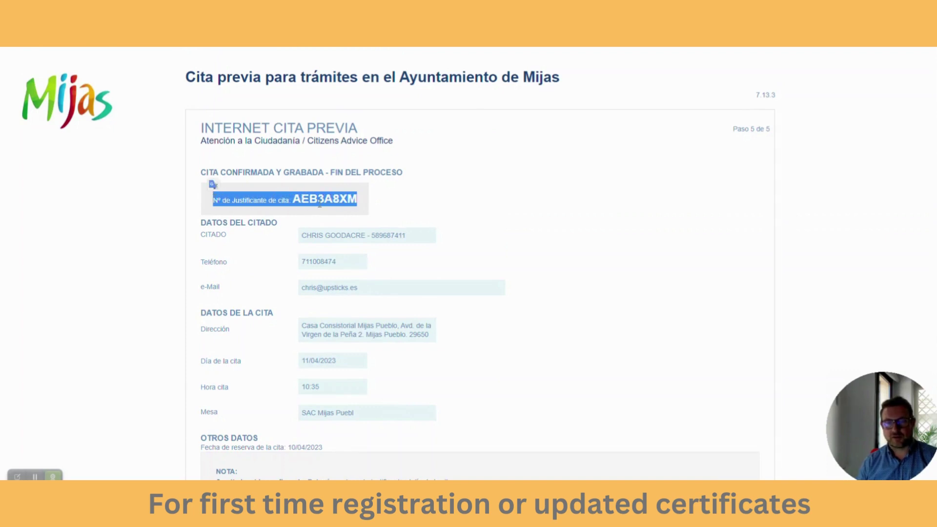
pyautogui.click(352, 202)
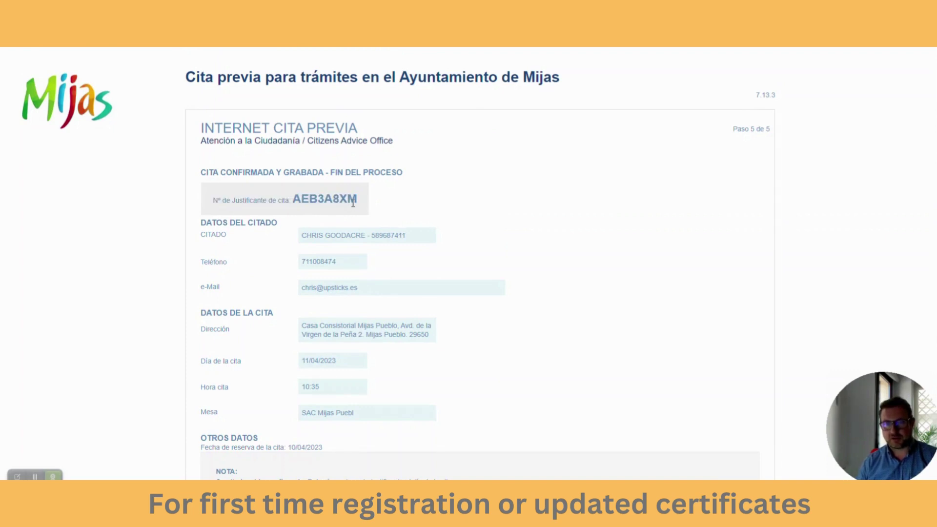
pyautogui.moveTo(356, 201); pyautogui.dragTo(205, 201)
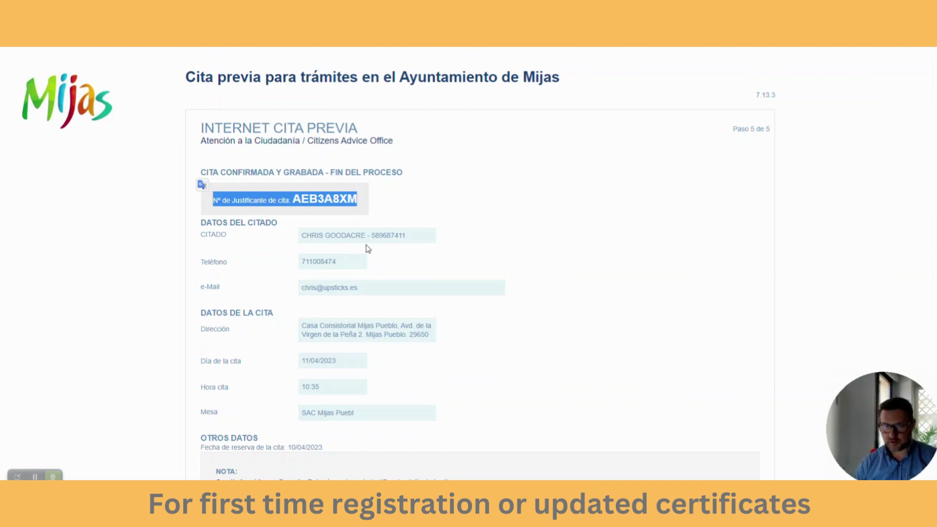
pyautogui.scroll(-5, 369, 249)
# Set the receipt's print destination to Brother MFC-J5330DW, close the print dialog, and exit with Salir
pyautogui.click(238, 372)
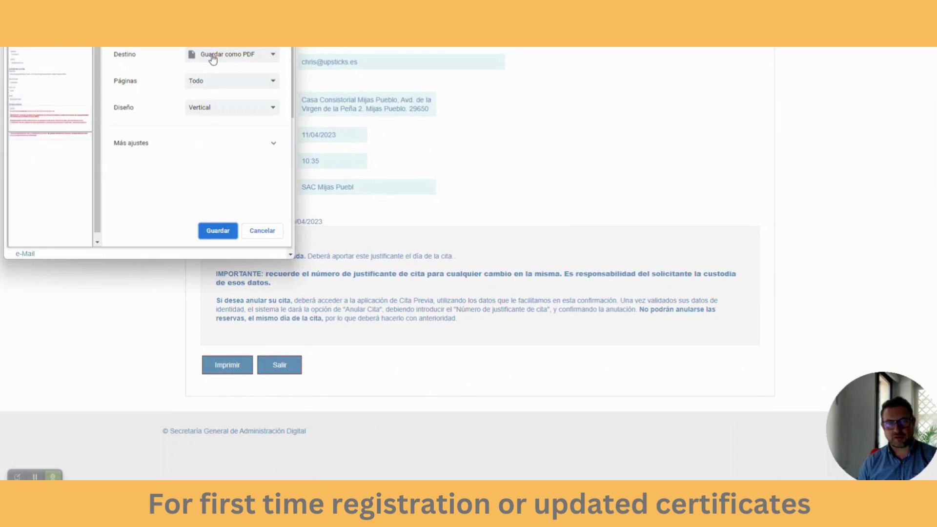
pyautogui.click(228, 57)
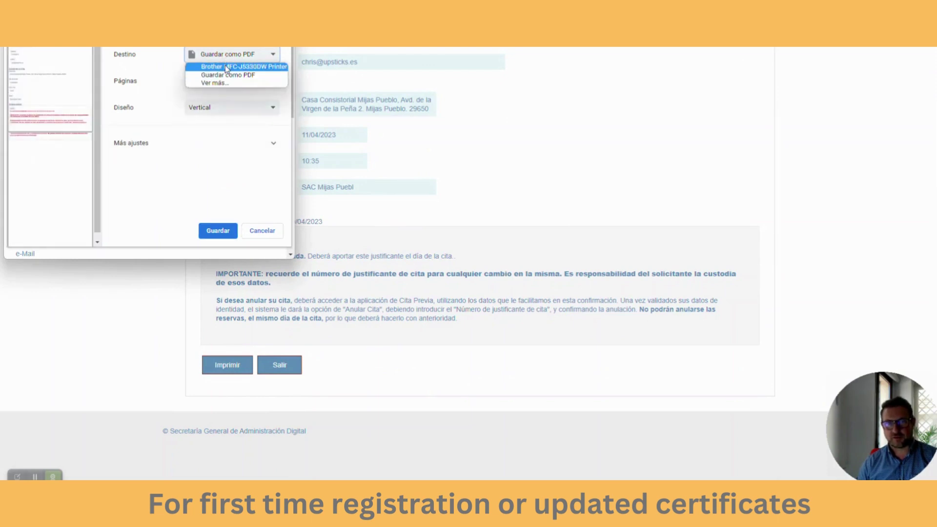
pyautogui.click(224, 66)
pyautogui.click(226, 58)
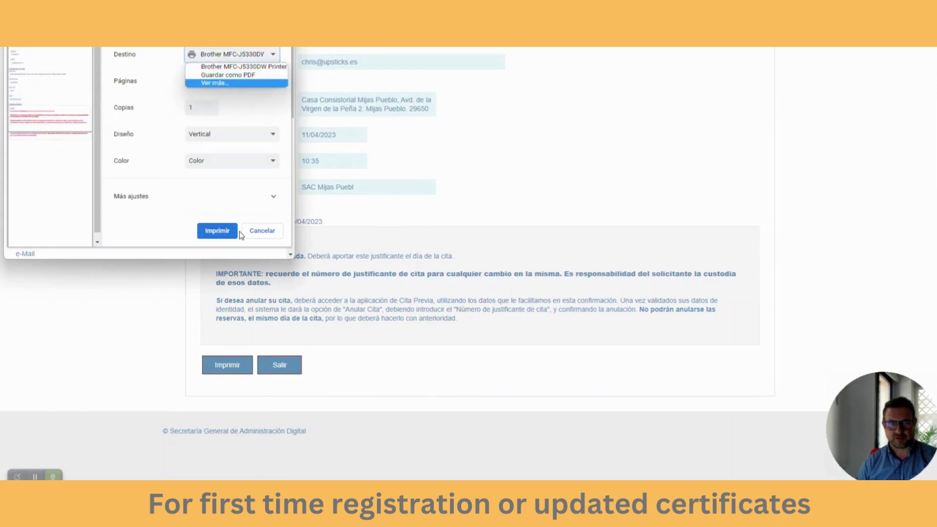
pyautogui.click(272, 238)
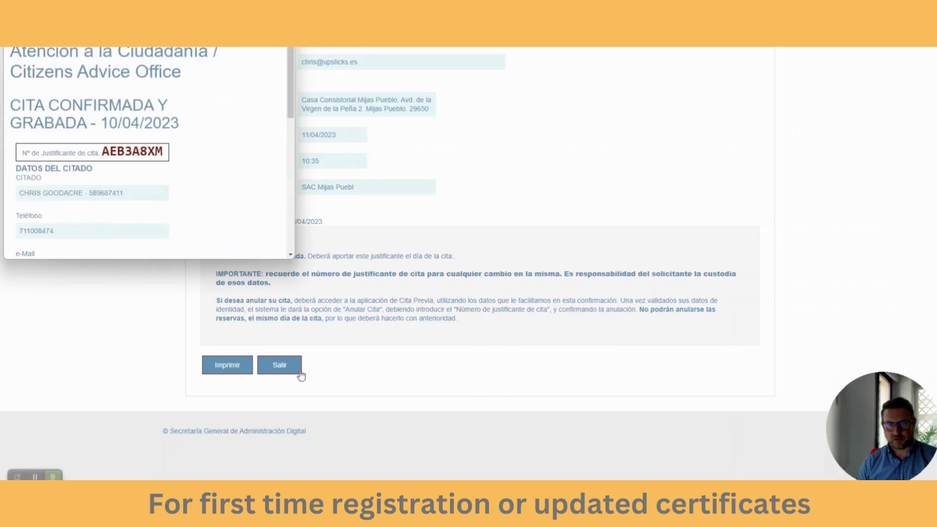
pyautogui.click(285, 371)
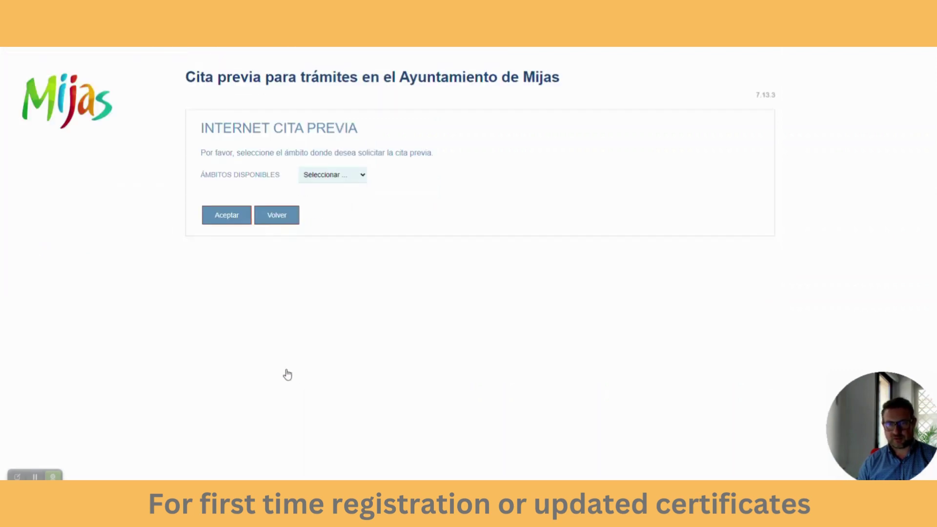
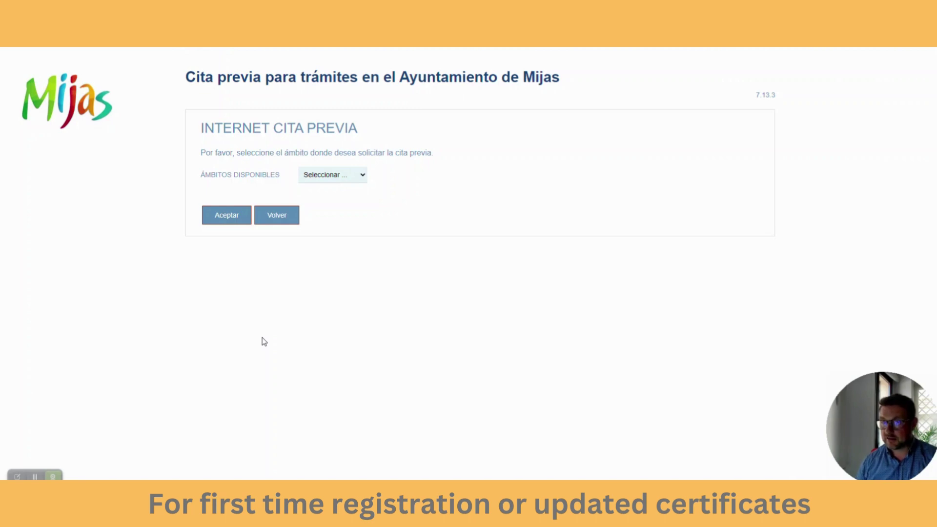
# Choose the Ayuntamiento area and the 'Atención a la Ciudadanía / Citizens Advice Office' procedure
pyautogui.click(341, 176)
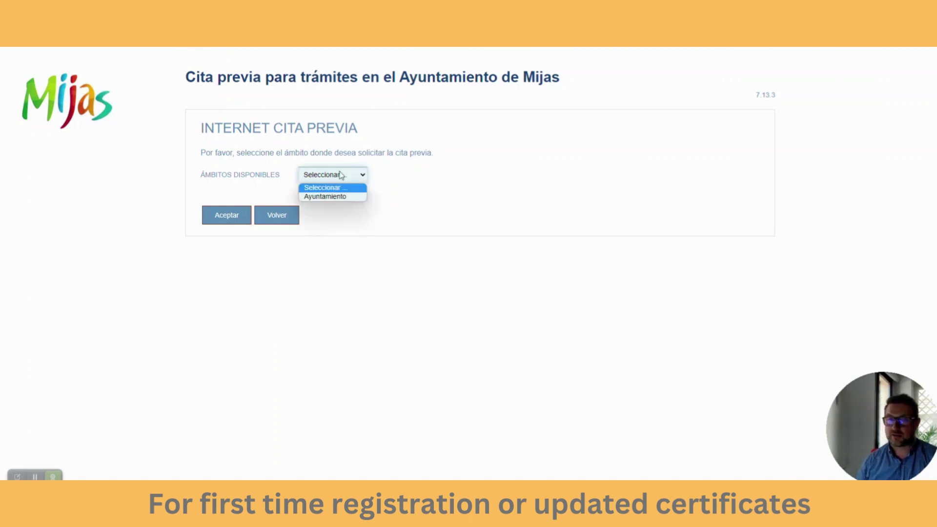
pyautogui.click(340, 197)
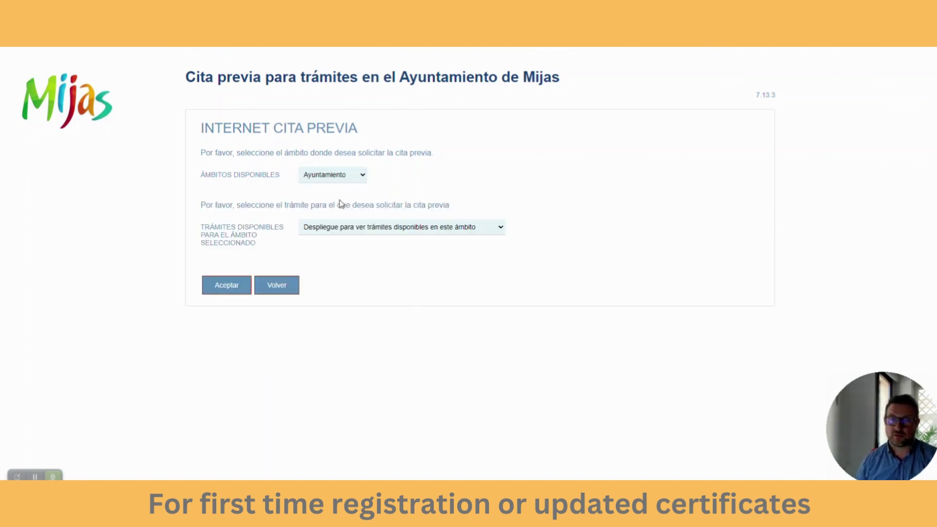
pyautogui.click(385, 231)
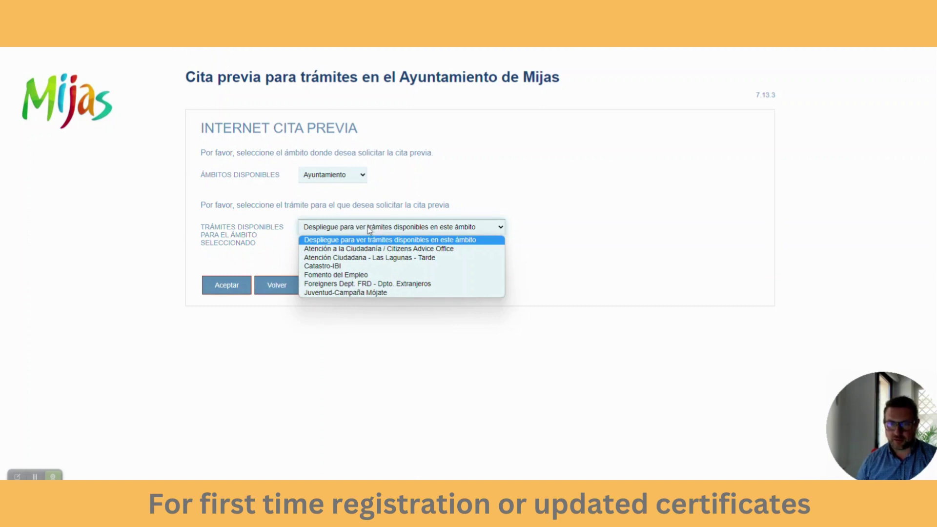
pyautogui.click(363, 252)
pyautogui.click(210, 291)
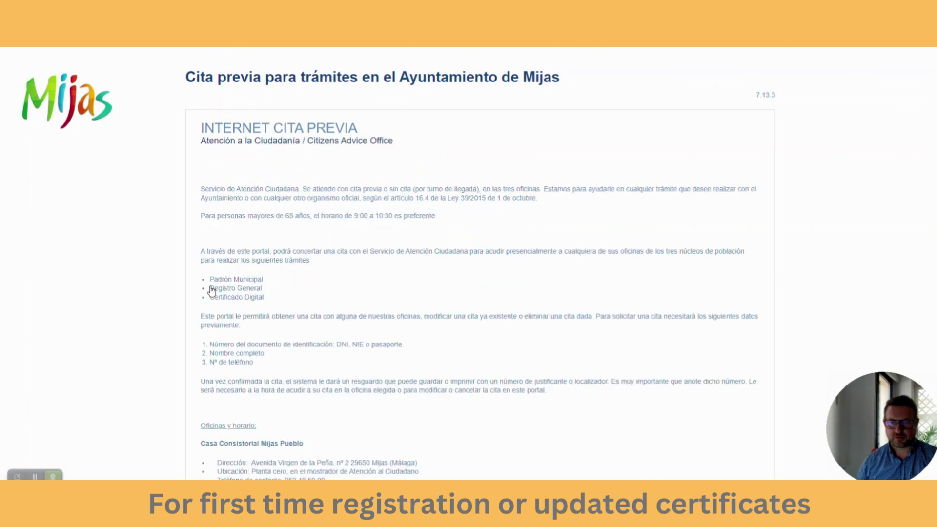
# Continue past the office information page with Enviar to reach the identity document form
pyautogui.scroll(-5, 257, 240)
pyautogui.scroll(-3, 257, 241)
pyautogui.click(220, 376)
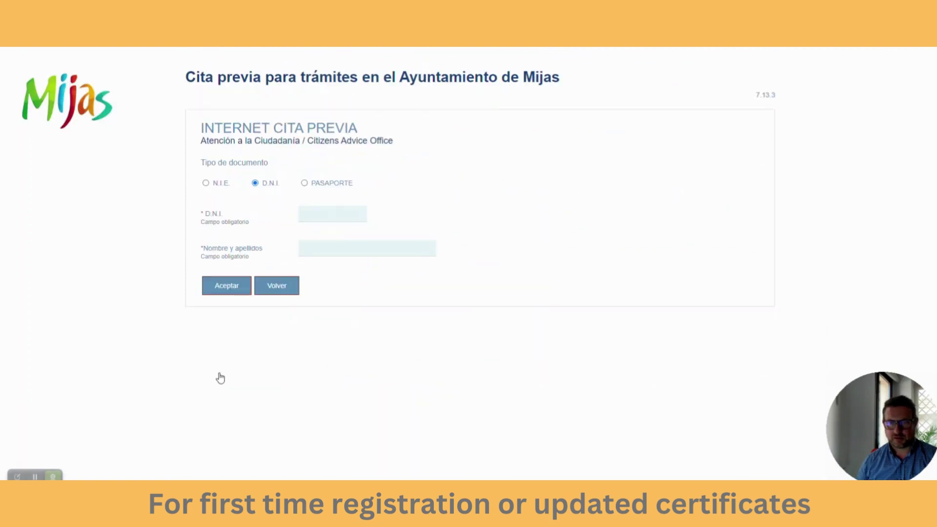
# Switch the document type to PASAPORTE and enter the holder's passport number
pyautogui.click(326, 212)
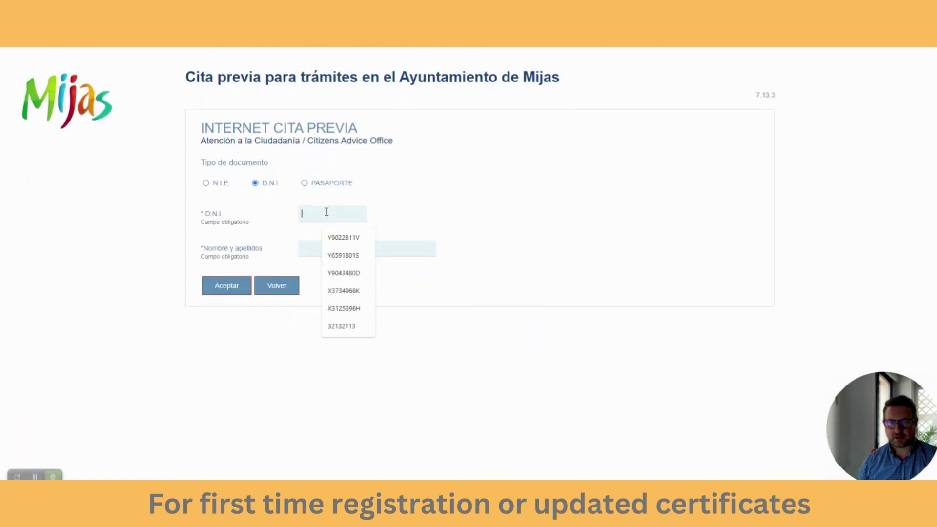
pyautogui.click(268, 214)
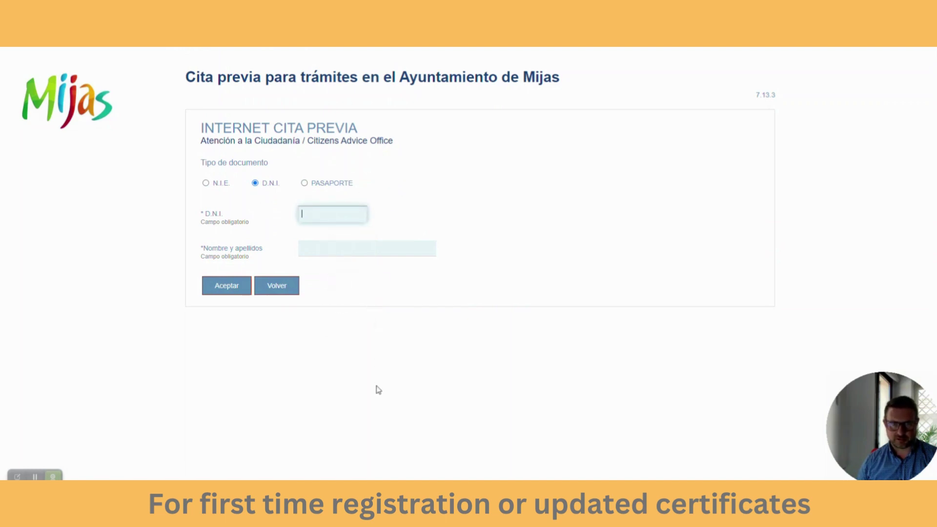
pyautogui.moveTo(615, 513)
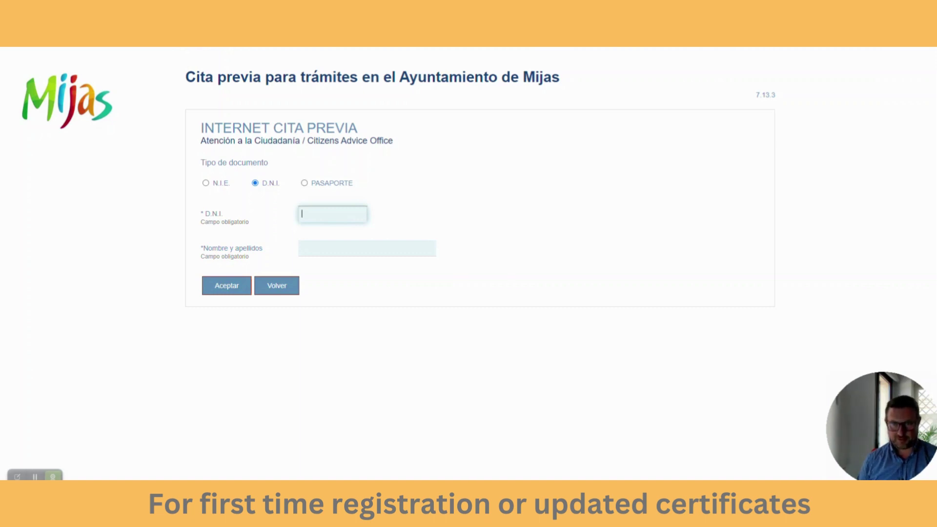
pyautogui.click(304, 183)
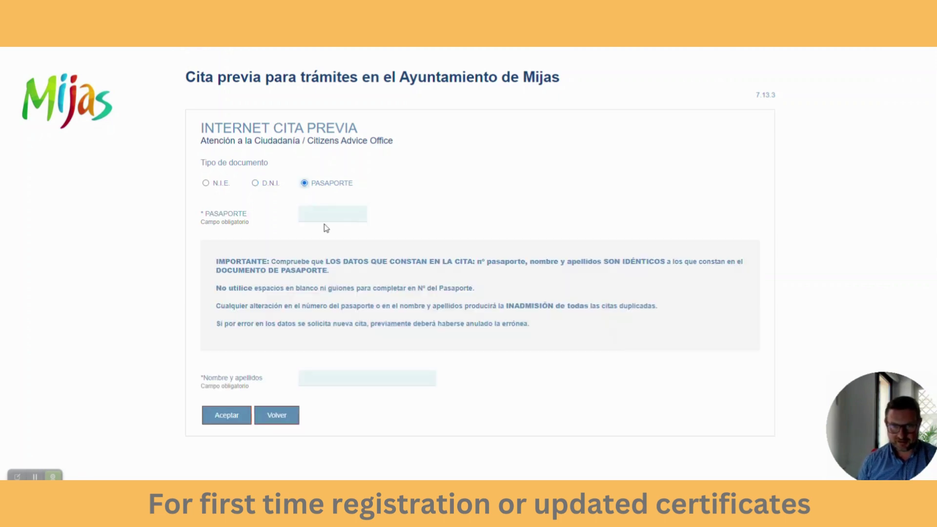
pyautogui.click(330, 215)
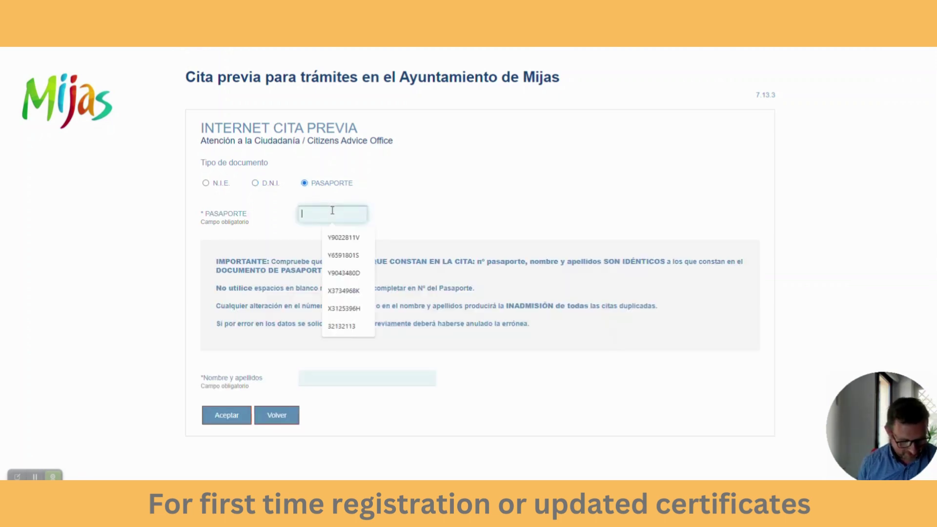
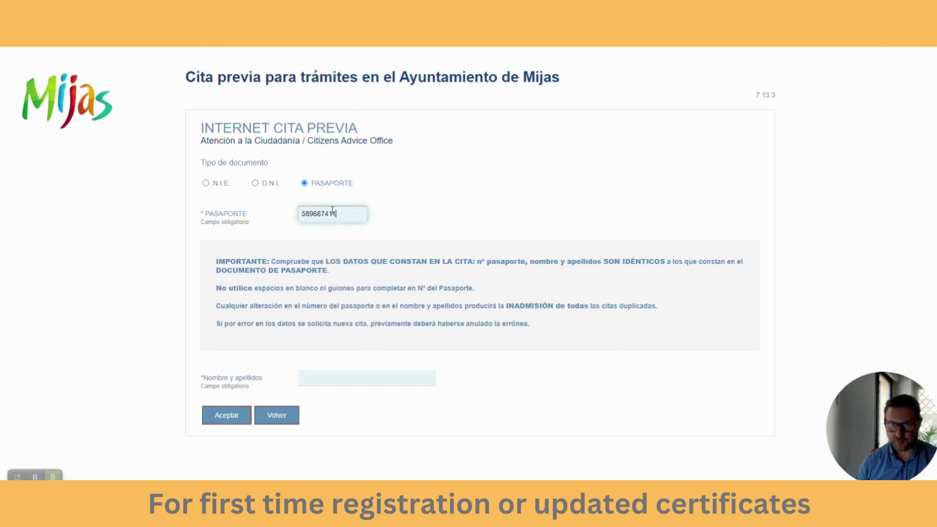
# Fill in Nombre y apellidos with the holder's full name from the saved suggestion
pyautogui.click(351, 377)
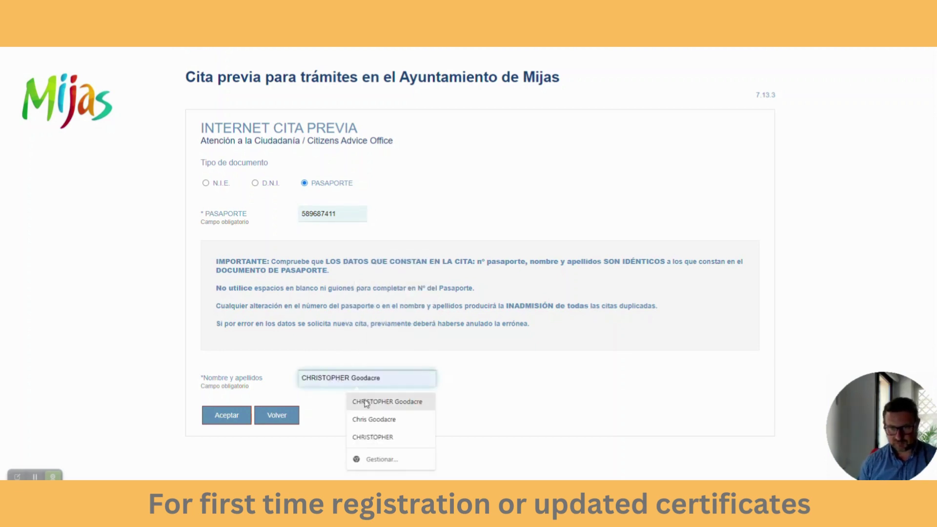
pyautogui.click(374, 419)
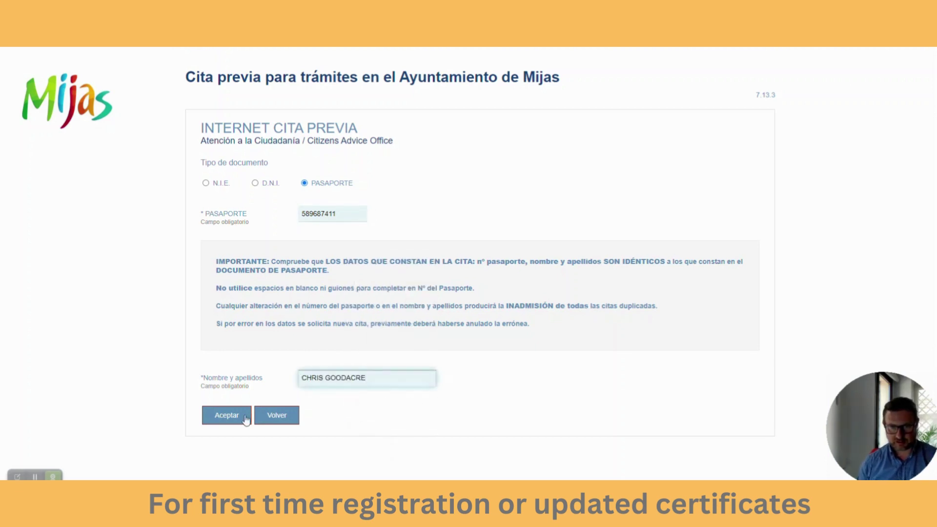
# Submit the identification and consult the appointment using its justificante receipt code
pyautogui.click(236, 418)
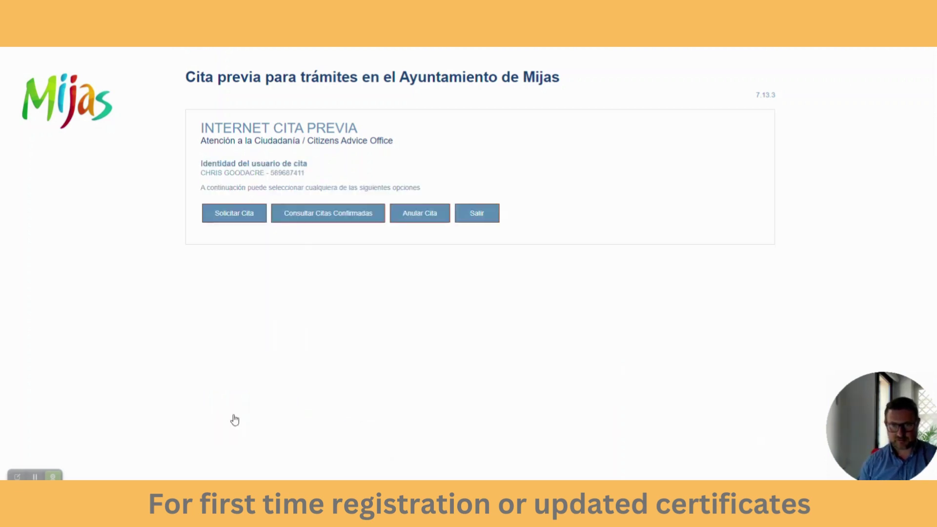
pyautogui.click(341, 219)
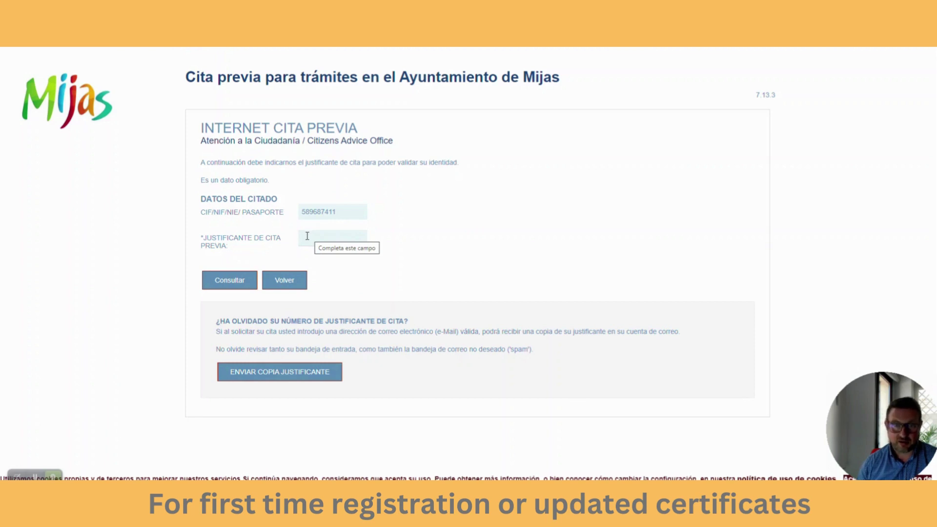
pyautogui.click(308, 236)
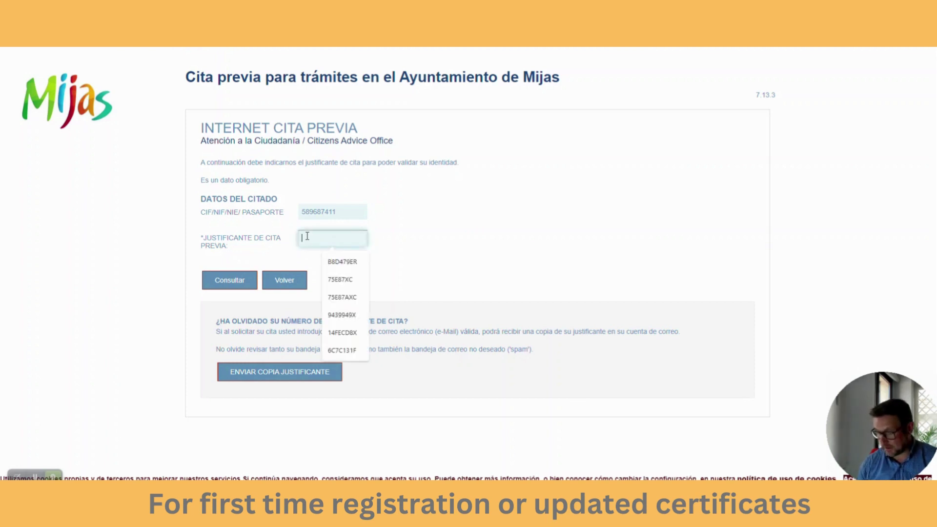
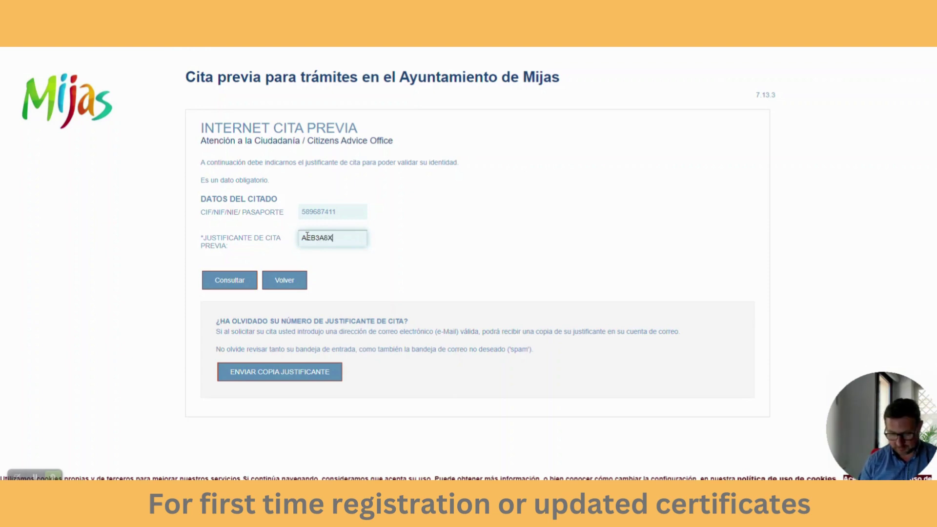
pyautogui.click(238, 281)
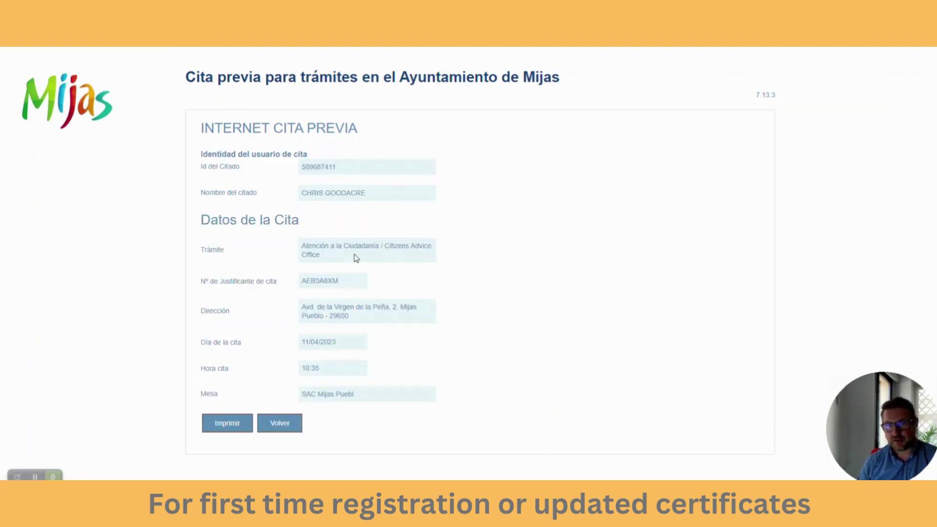
# Review the 11/04/2023 10:35 appointment details, then go back to the appointment options
pyautogui.scroll(-2, 356, 258)
pyautogui.scroll(2, 357, 263)
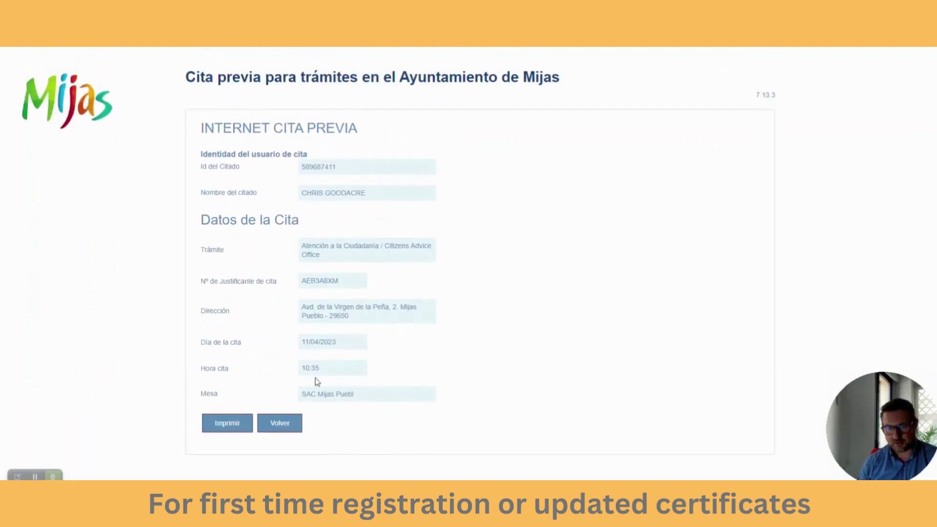
pyautogui.click(280, 423)
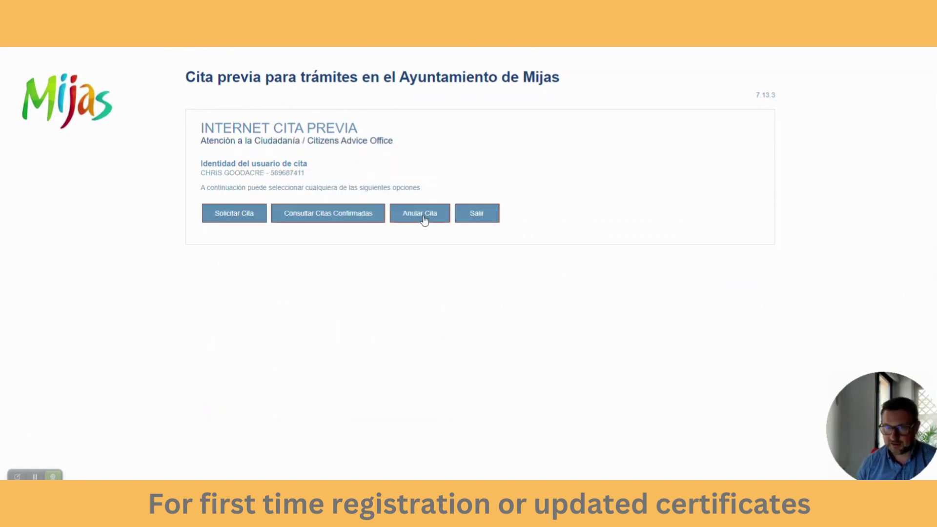
# Under Anular Cita, retrieve the appointment using the saved justificante receipt code
pyautogui.click(424, 217)
pyautogui.click(350, 235)
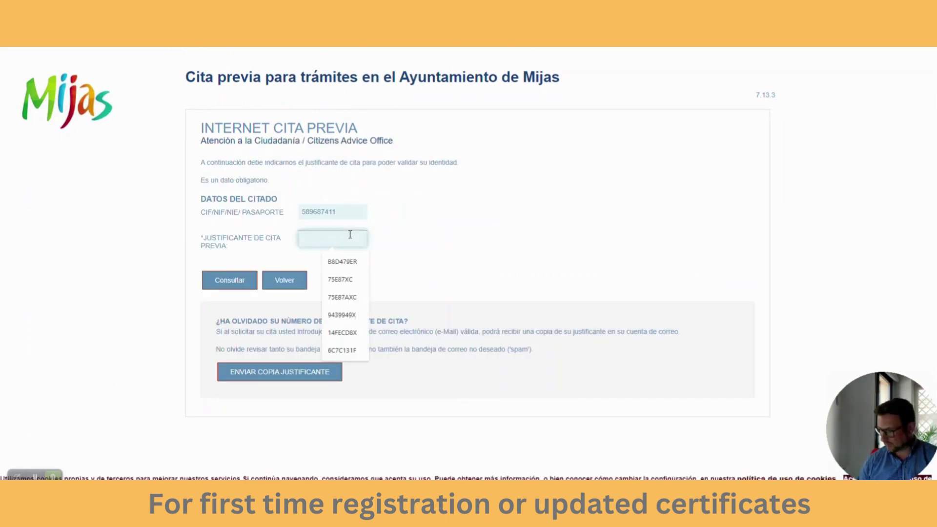
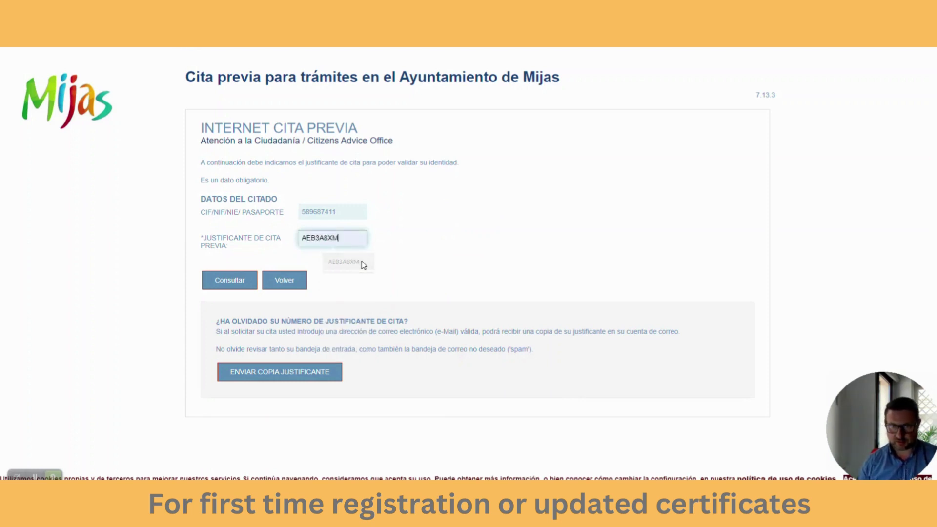
pyautogui.click(360, 262)
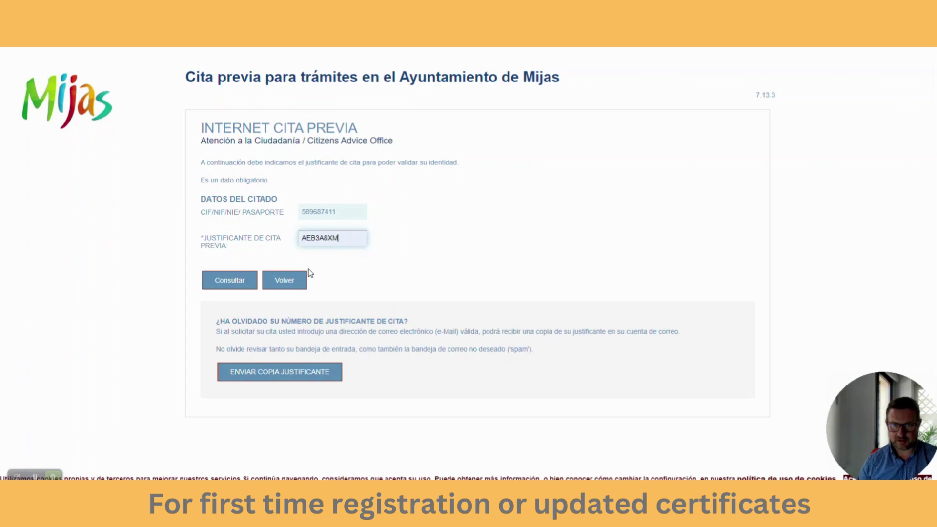
pyautogui.click(243, 283)
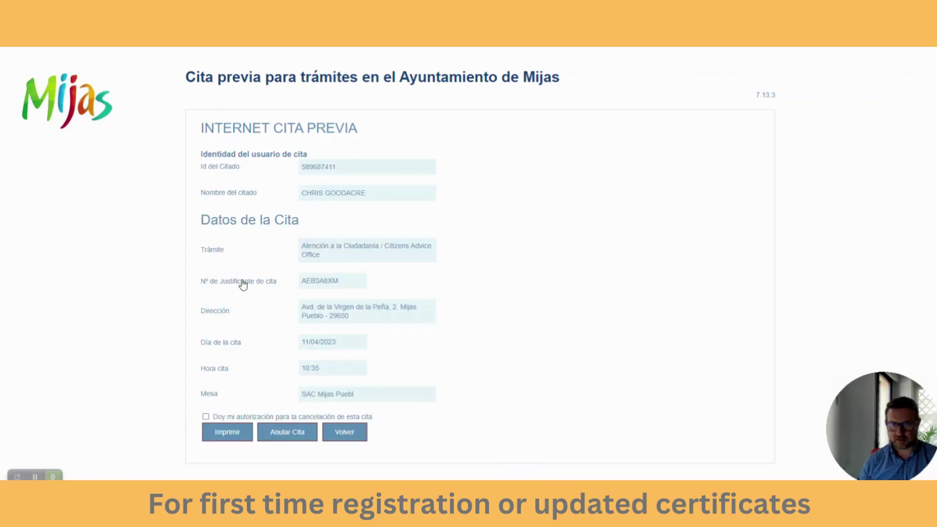
# Tick 'Doy mi autorización' and cancel the 11/04/2023 10:35 appointment
pyautogui.scroll(-2, 262, 298)
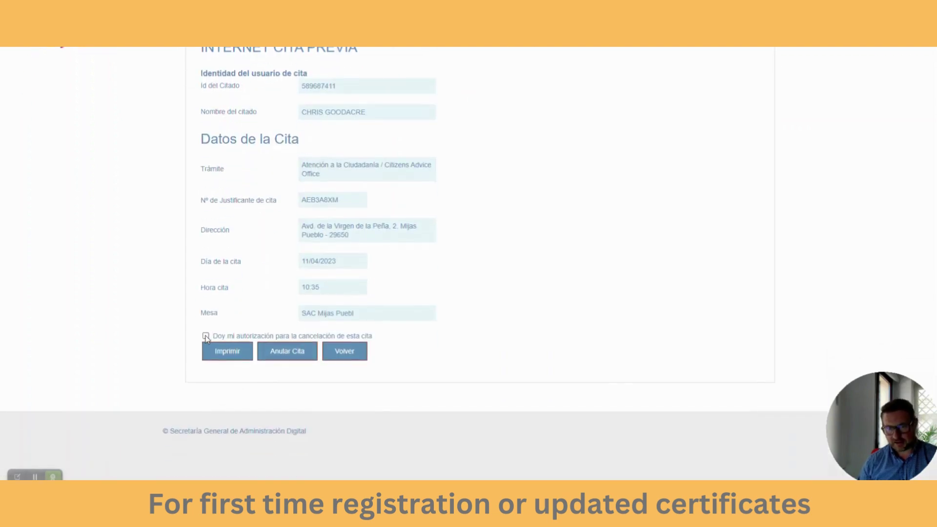
pyautogui.click(206, 337)
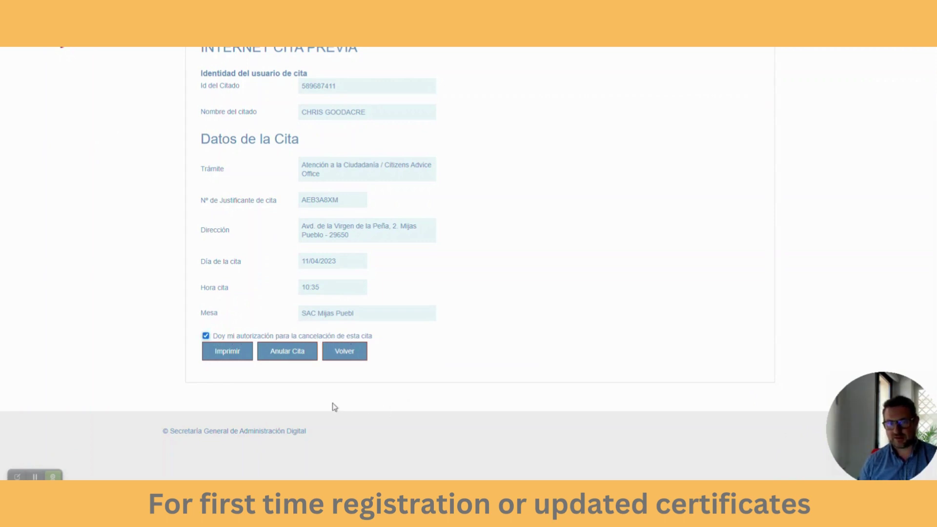
pyautogui.click(293, 353)
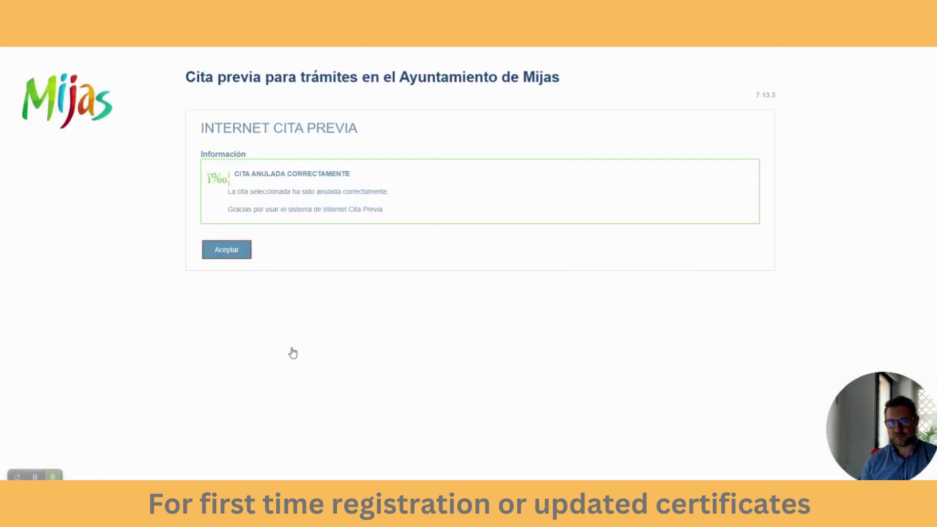
# Acknowledge the 'Cita anulada correctamente' message and exit to the Ámbitos disponibles start page
pyautogui.click(234, 251)
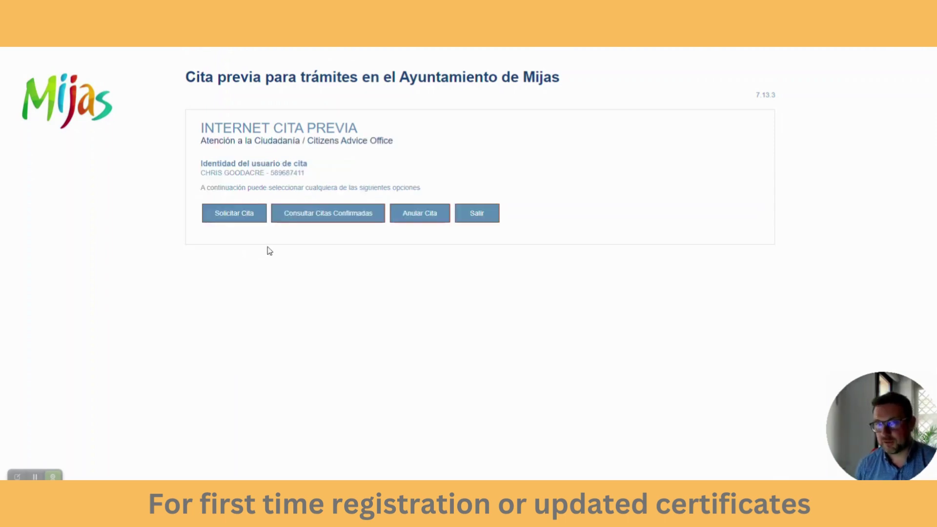
pyautogui.click(493, 220)
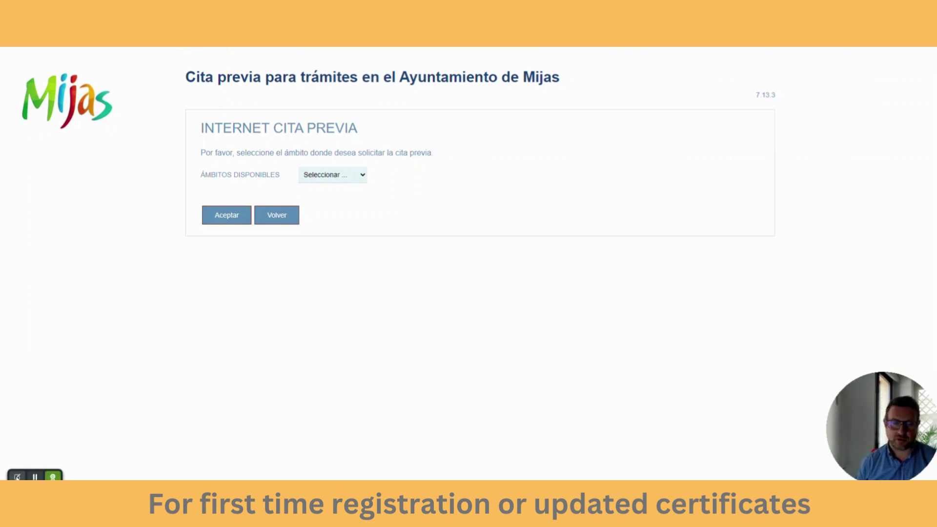
pyautogui.click(18, 477)
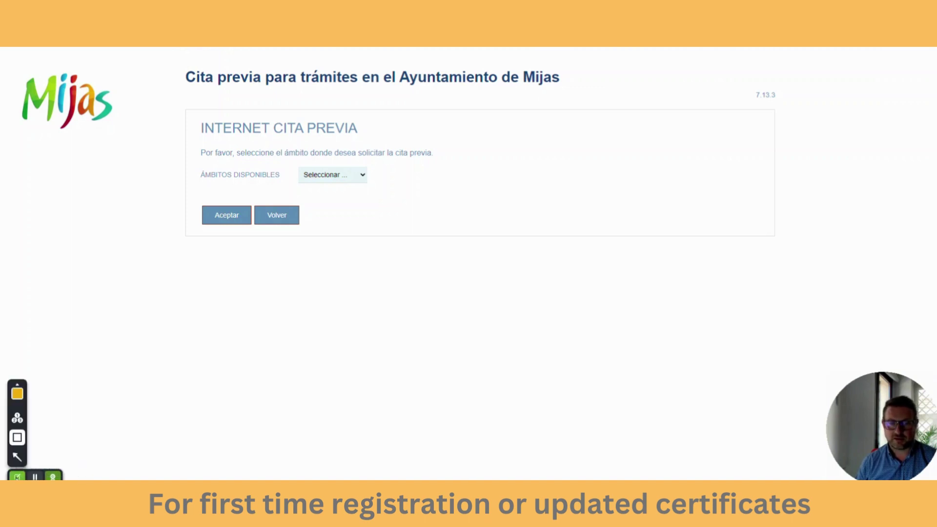